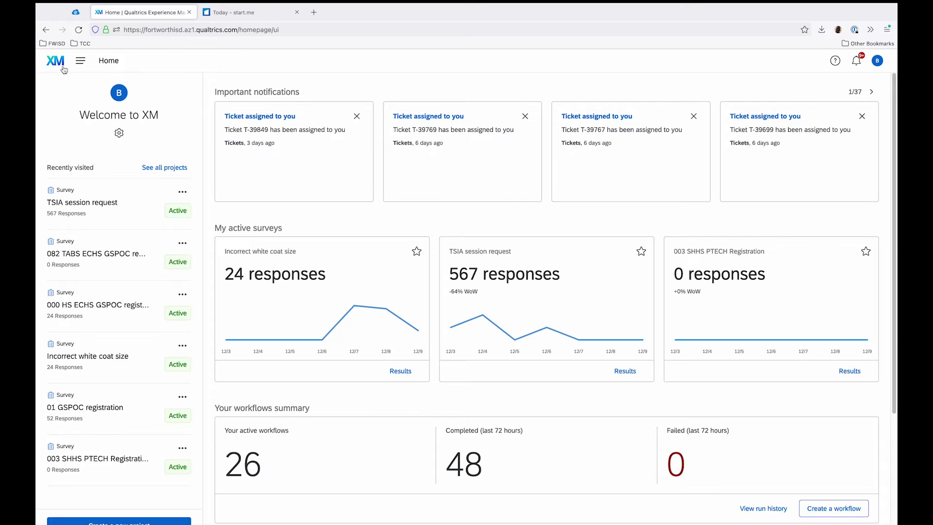
Open the Optional folder in the GSPOC group's survey library.
left_click(81, 62)
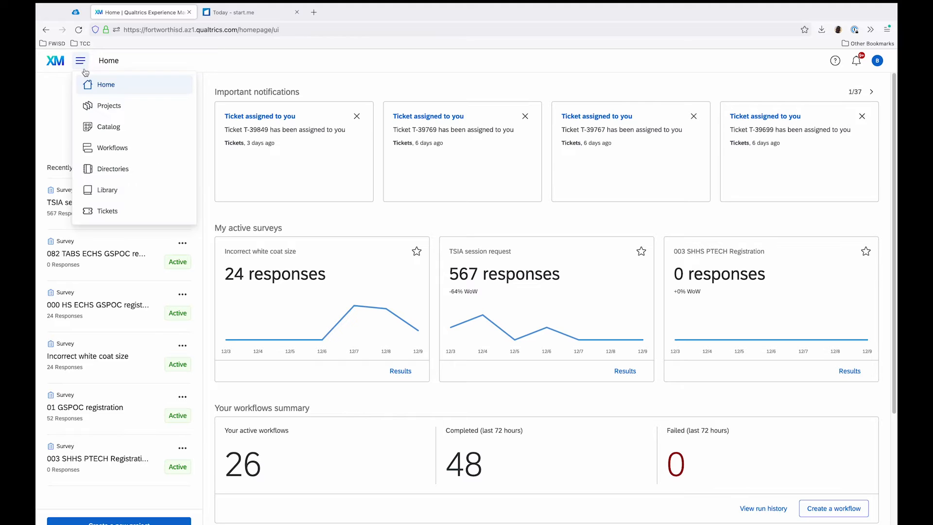
left_click(128, 193)
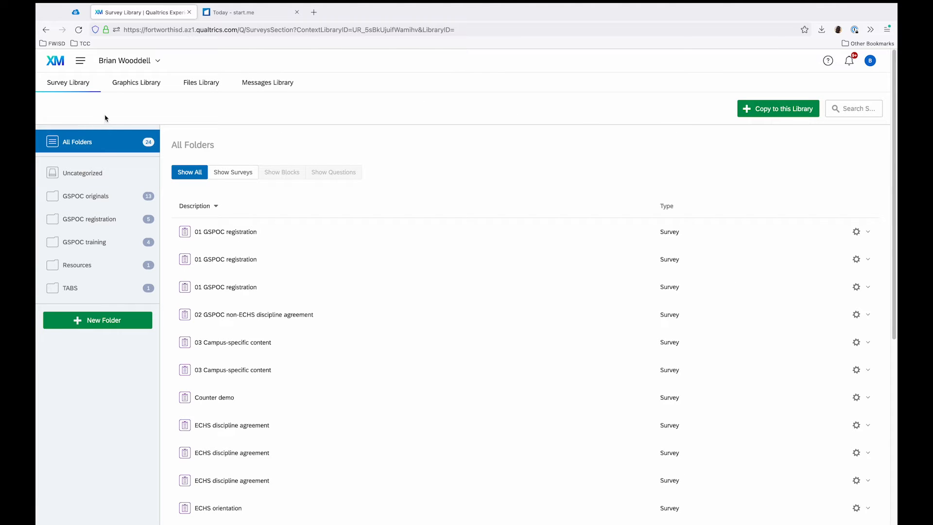
left_click(110, 59)
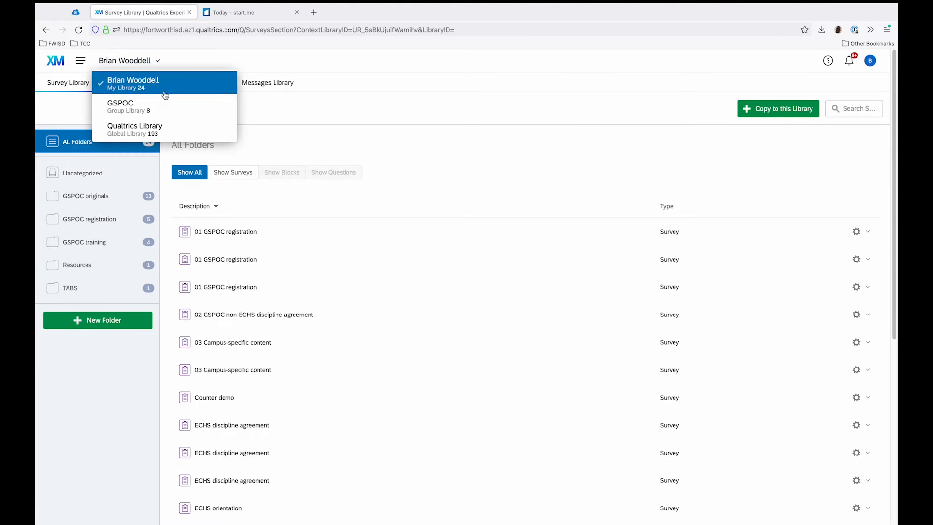
left_click(190, 109)
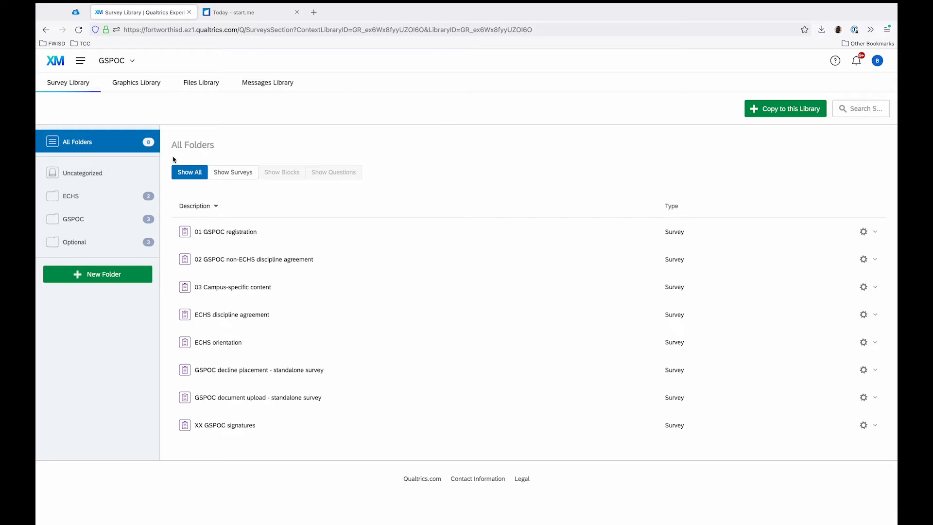
left_click(105, 242)
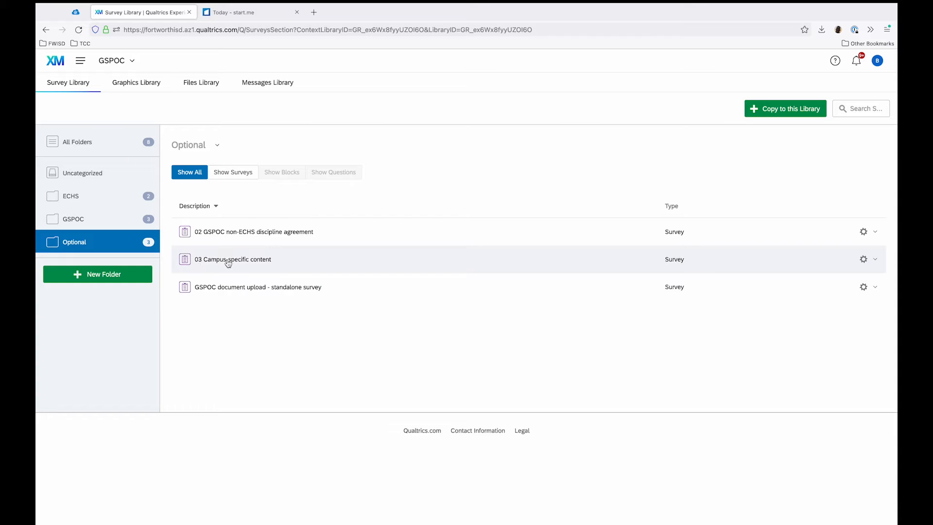
Preview the "03 Campus-specific content" survey, reading through its instructions and sample question, and close the preview.
left_click(295, 264)
scroll(424, 305, "down", 1)
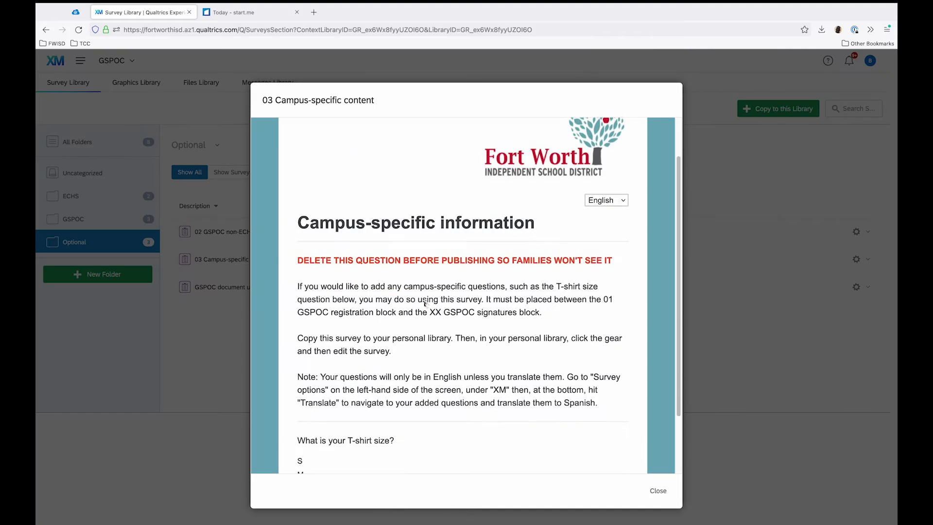
scroll(424, 305, "down", 3)
scroll(437, 310, "up", 1)
scroll(438, 309, "up", 1)
scroll(438, 311, "down", 1)
scroll(438, 311, "up", 1)
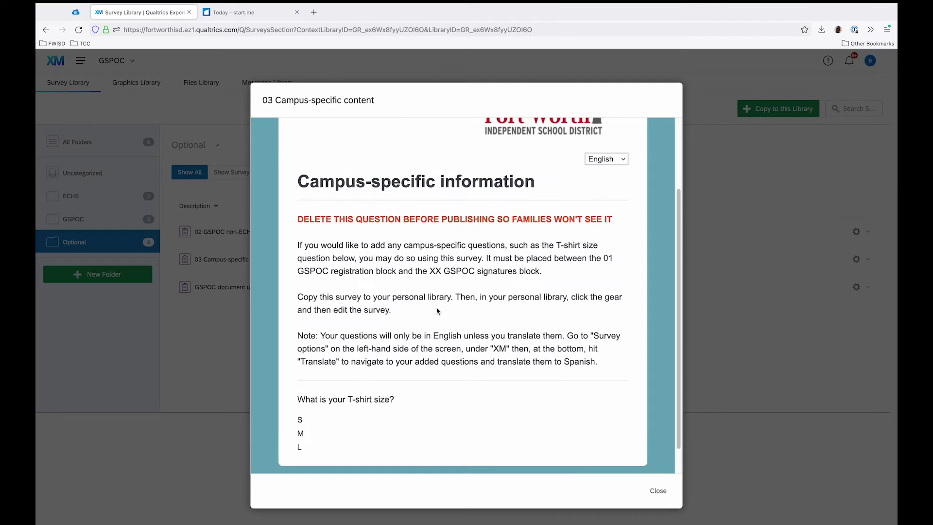
scroll(436, 311, "down", 1)
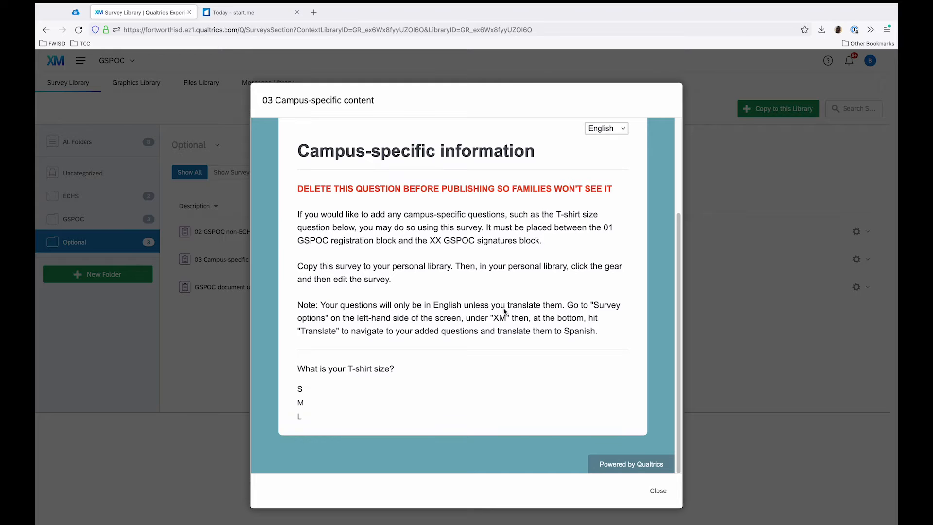
left_click(657, 491)
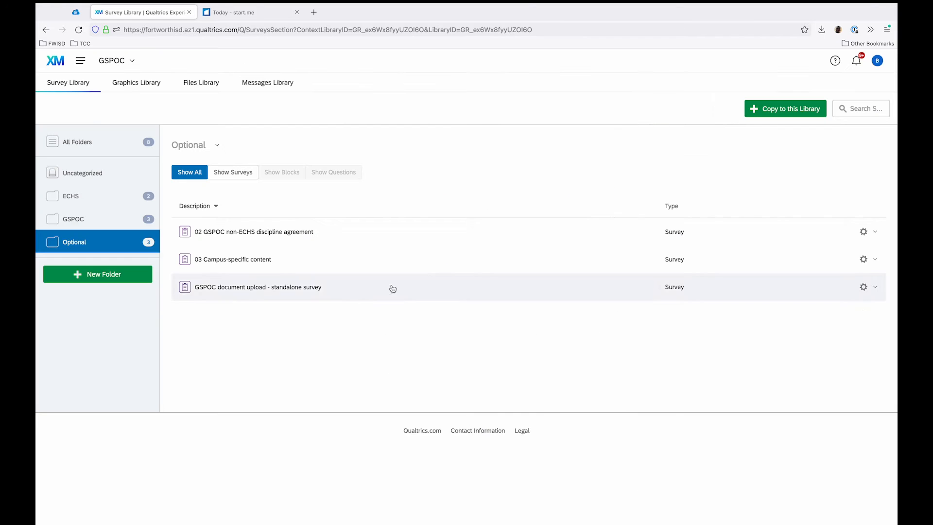
Copy the "03 Campus-specific content" survey into the GSPOC training folder of the personal library, keeping its description.
left_click(856, 262)
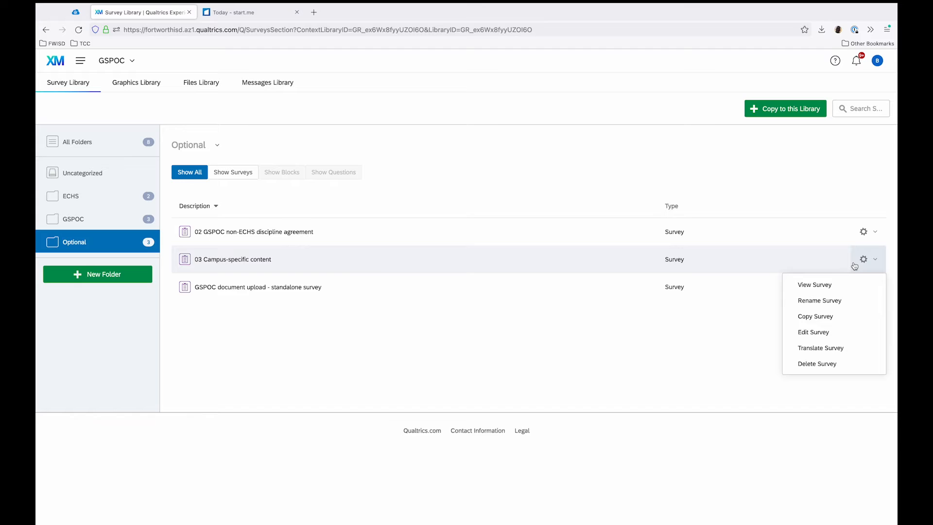
left_click(848, 317)
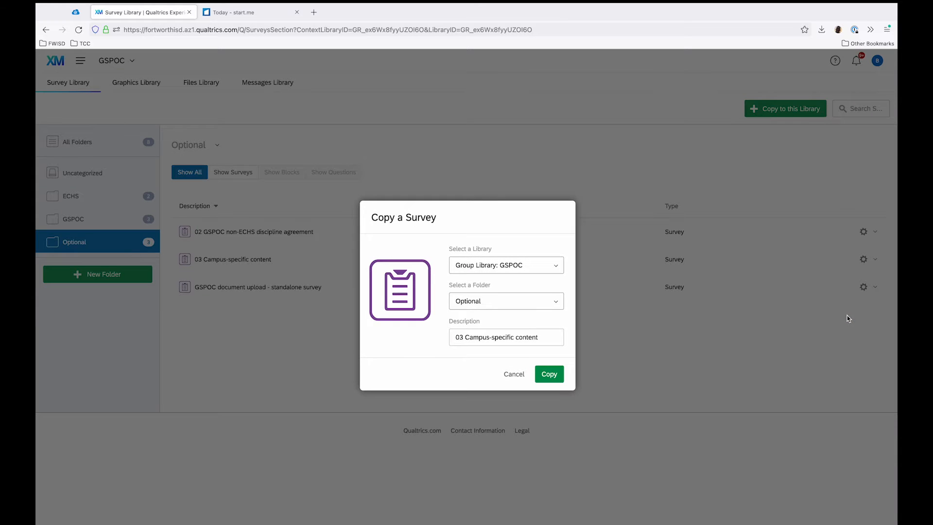
left_click(559, 266)
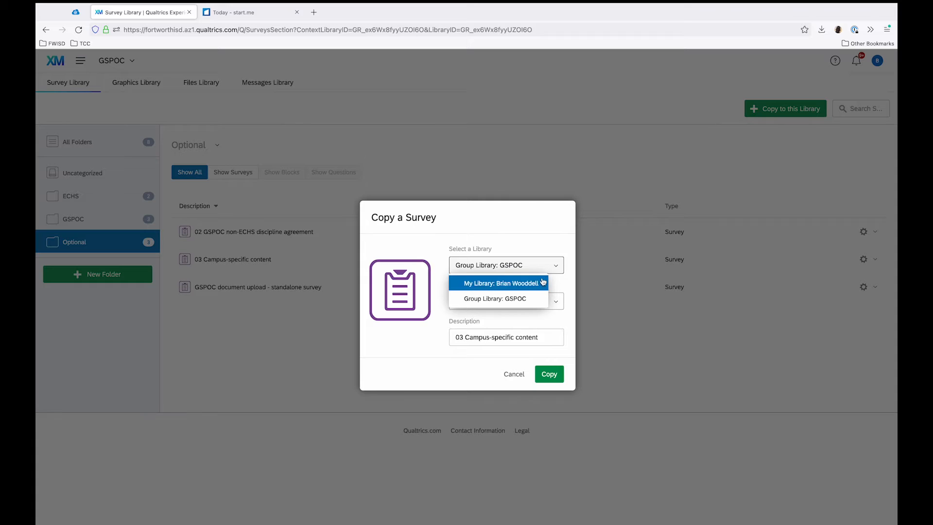
left_click(456, 282)
left_click(486, 302)
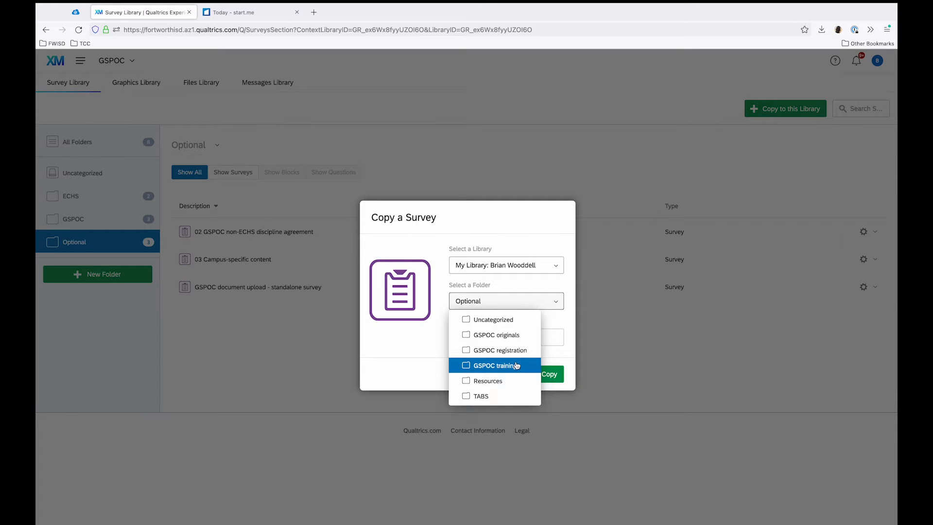
left_click(490, 365)
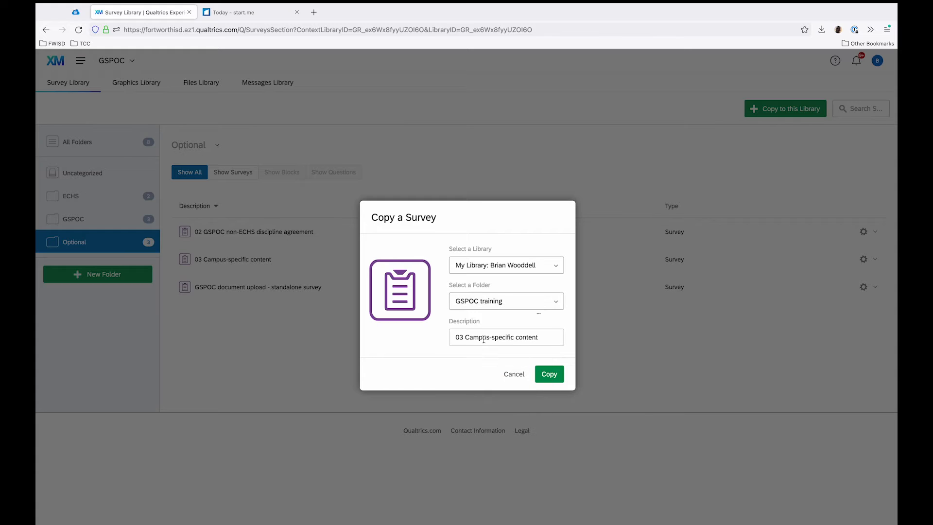
left_click(548, 372)
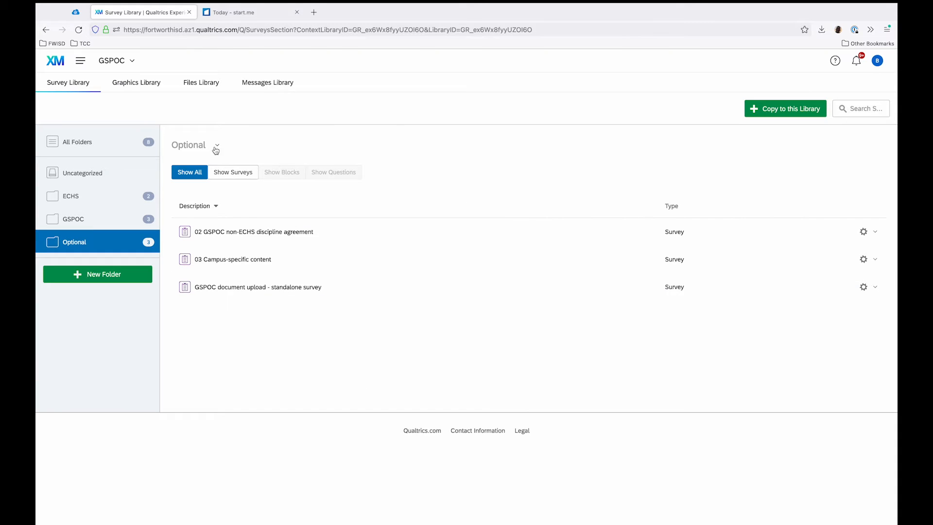
Open the copied "03 Campus-specific content" survey for editing from the personal library's GSPOC training folder.
left_click(125, 67)
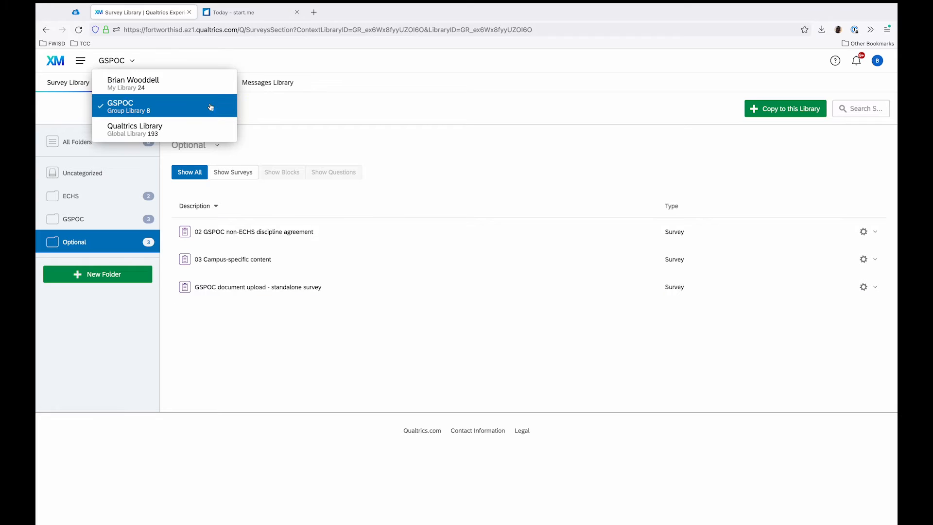
left_click(152, 80)
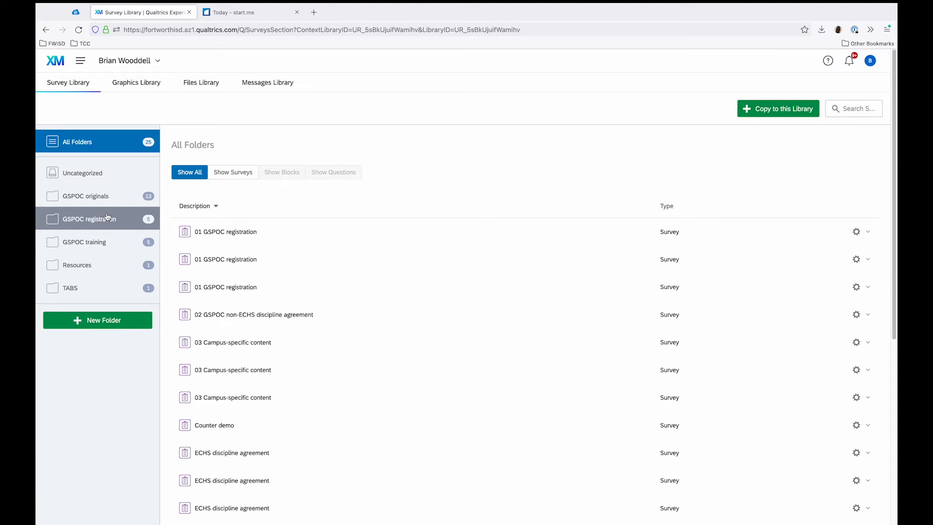
left_click(119, 246)
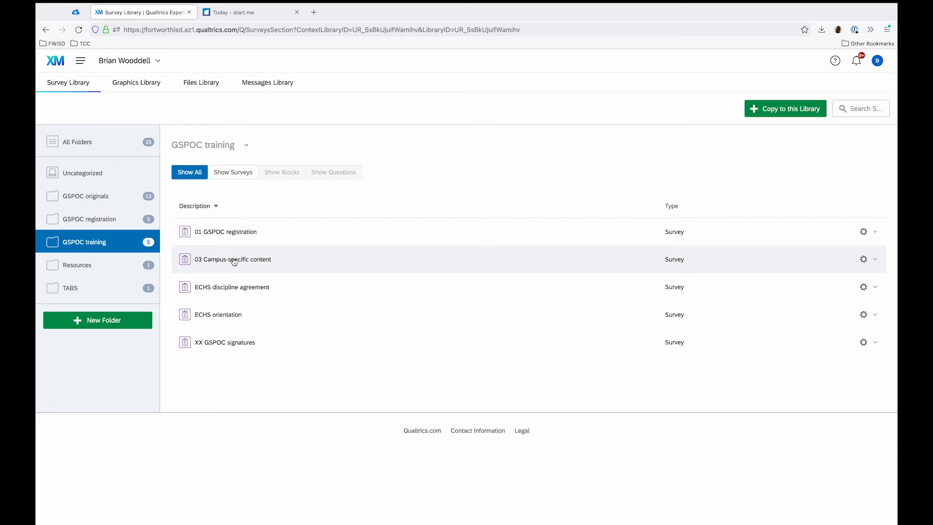
left_click(864, 268)
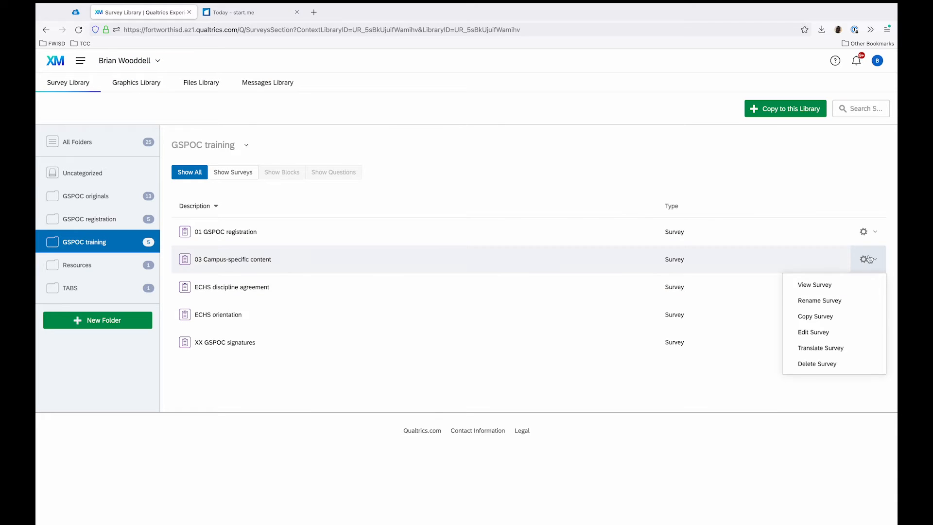
left_click(830, 333)
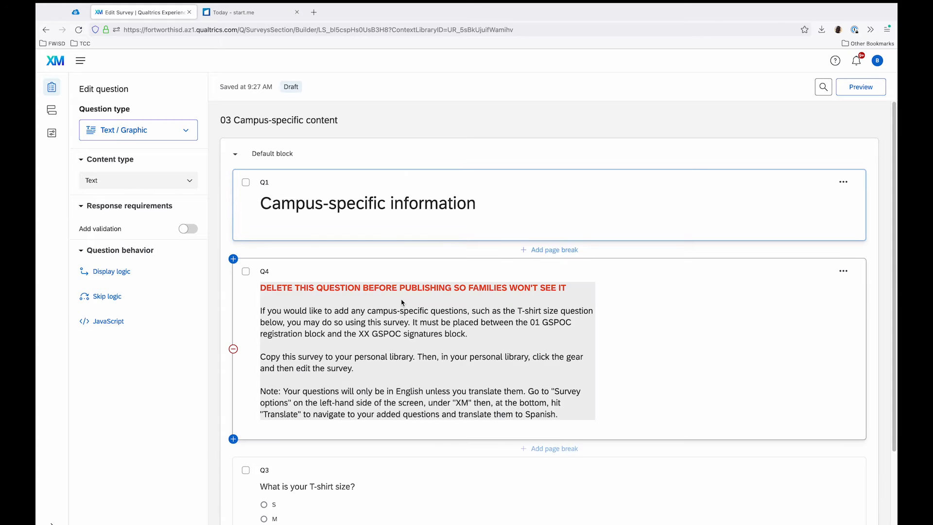
Try replacing "Campus" with "YWLA" in the Q1 heading, and undo the change.
scroll(401, 304, "down", 3)
scroll(400, 304, "up", 2)
scroll(401, 305, "down", 2)
scroll(400, 305, "up", 3)
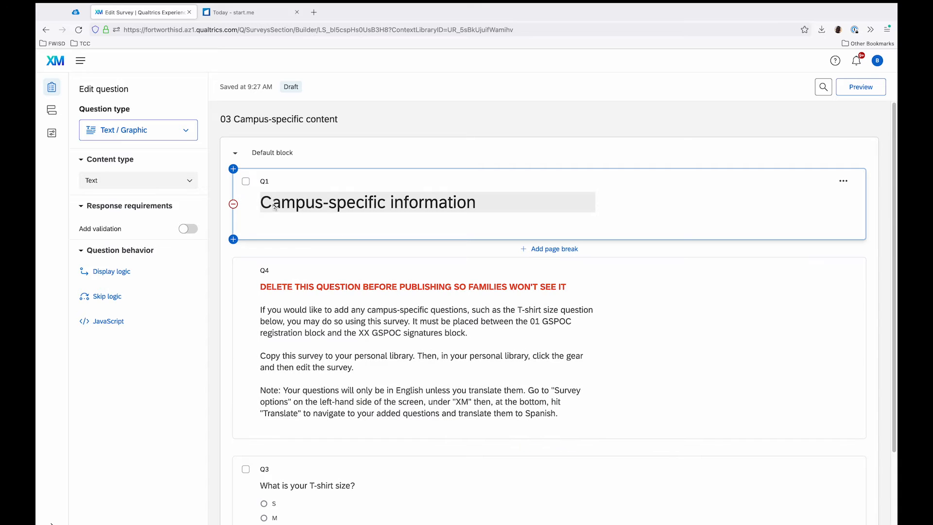
left_click(275, 207)
left_click_drag(323, 202, 264, 203)
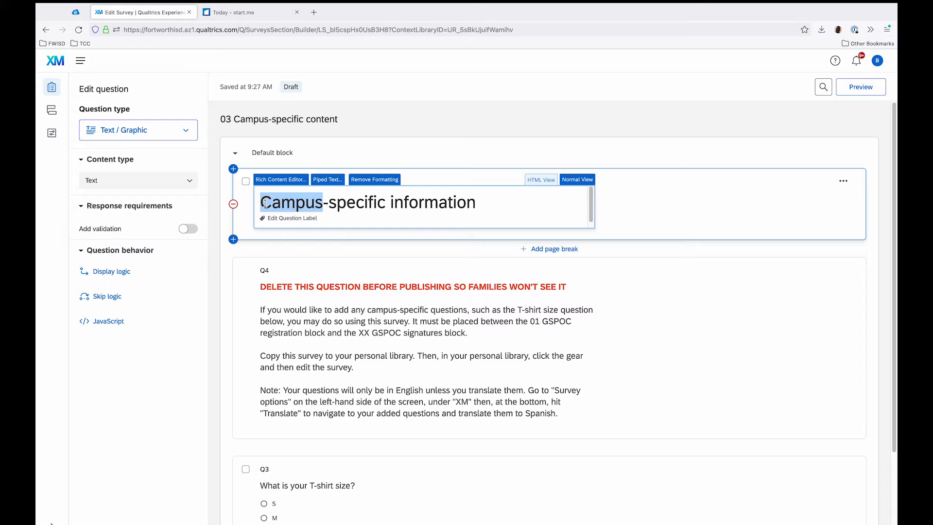
type("YWLA")
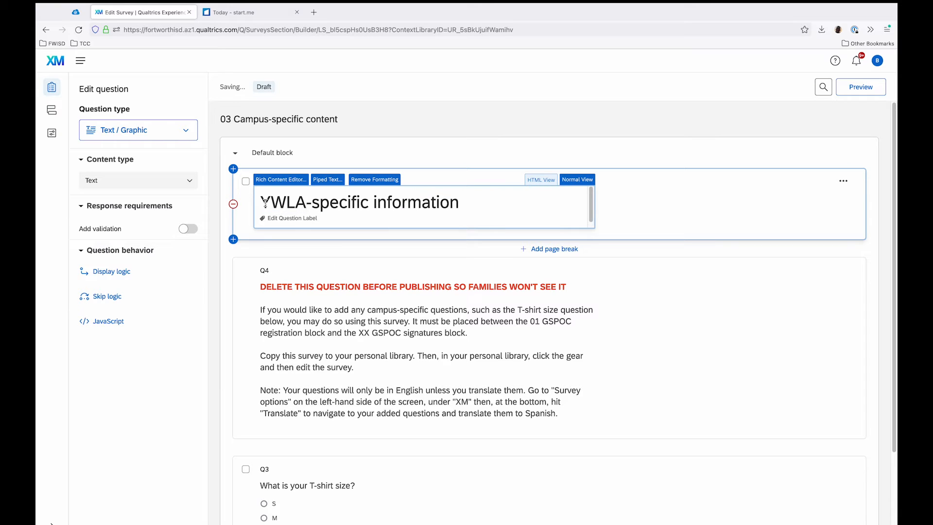
key("super+z")
left_click(421, 140)
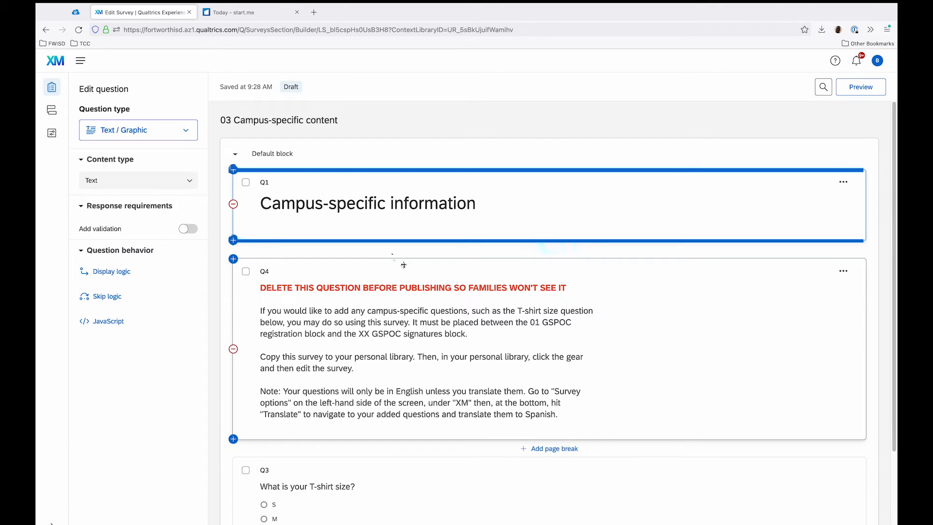
Delete the Q4 instruction question from the default block and review its text in the trash.
scroll(403, 264, "down", 2)
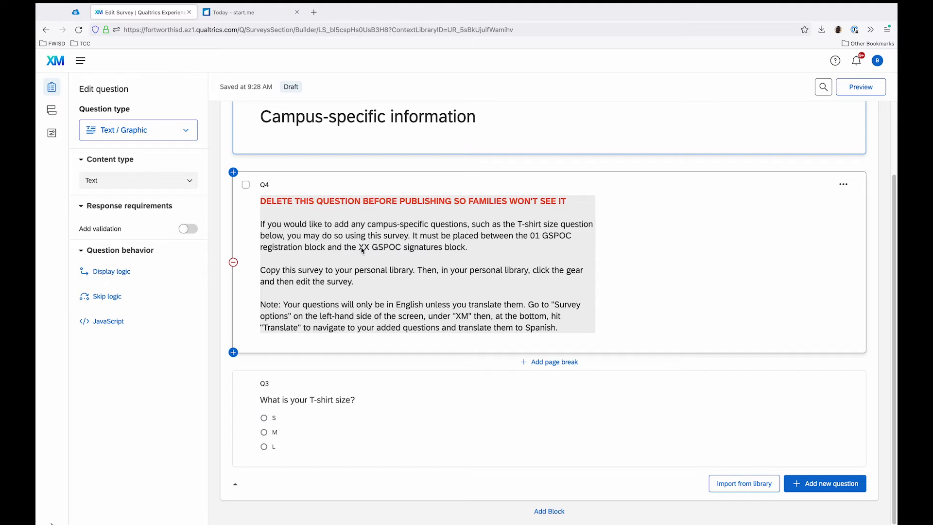
scroll(689, 270, "up", 2)
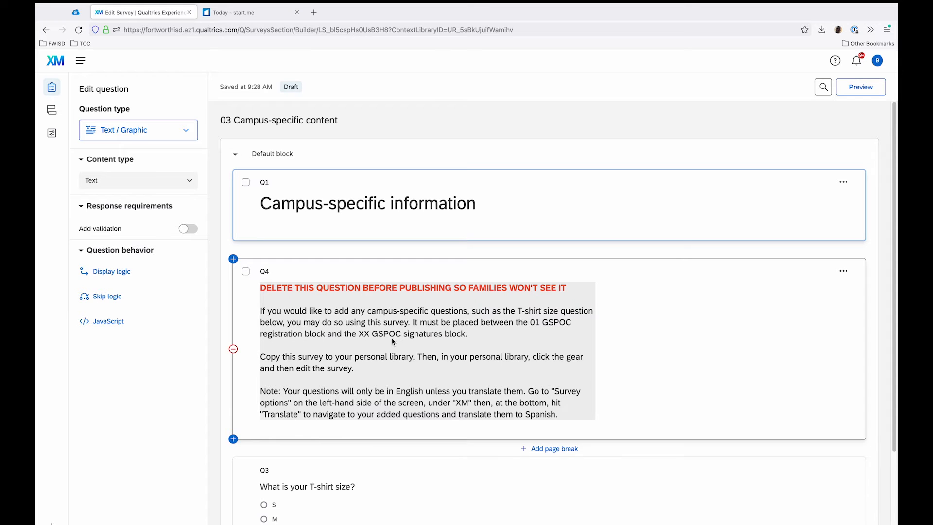
scroll(637, 350, "down", 2)
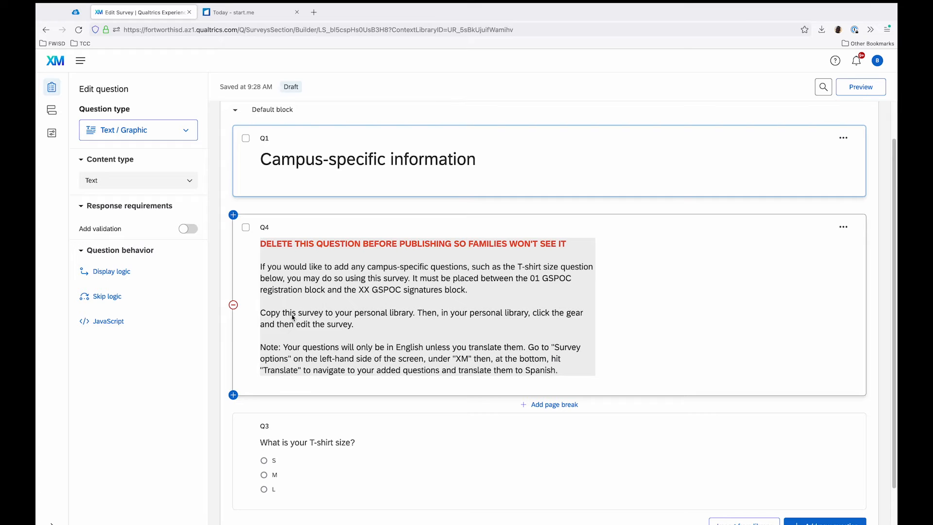
left_click(234, 306)
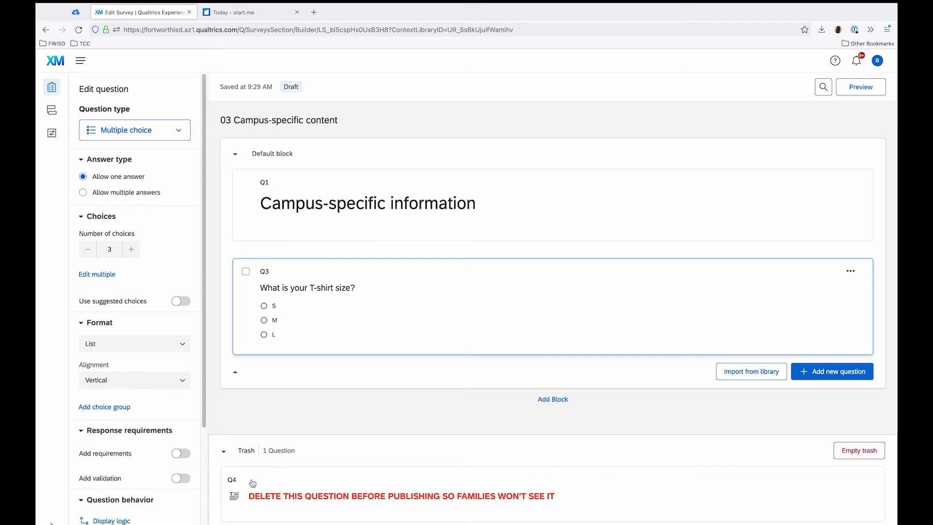
left_click(402, 489)
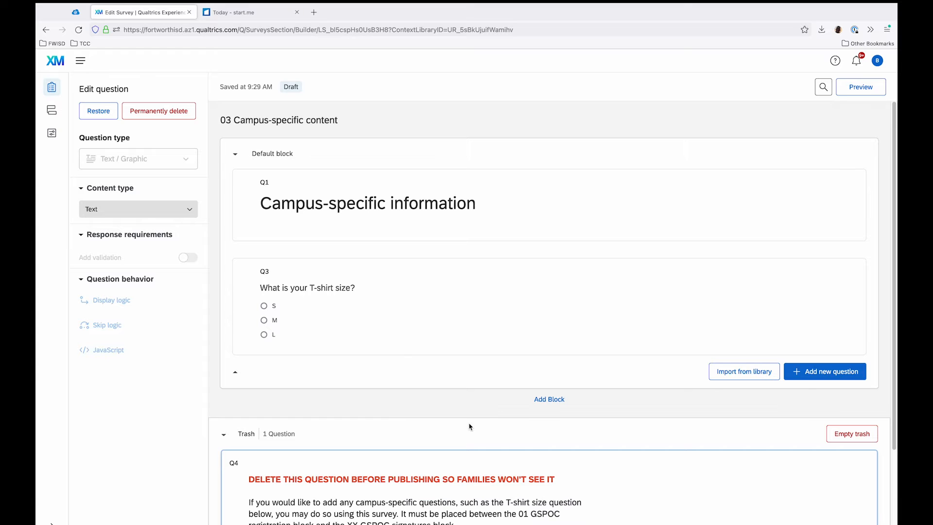
scroll(505, 432, "down", 2)
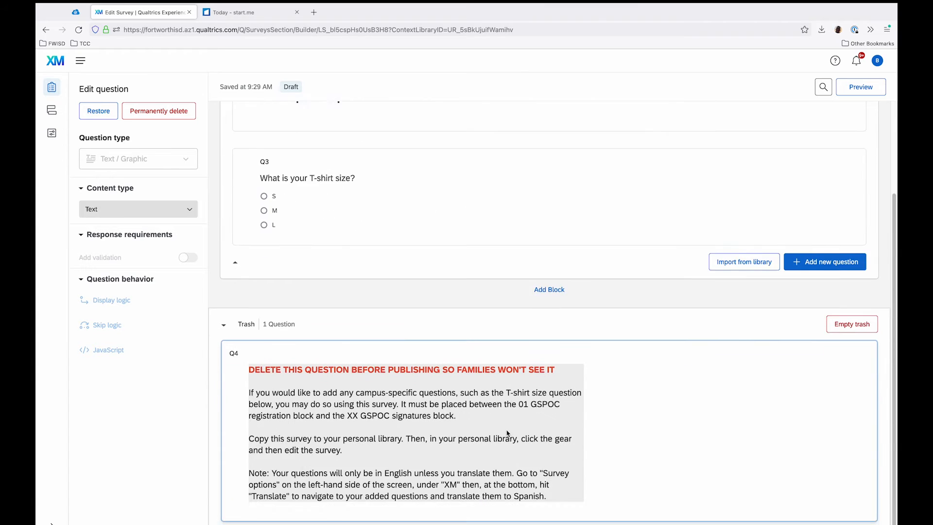
scroll(505, 431, "up", 2)
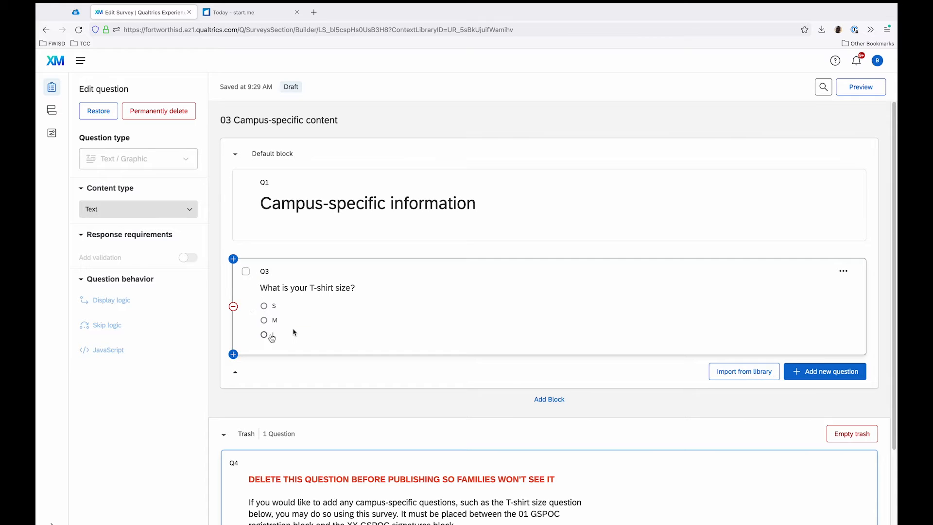
Increase the number of choices for the Q3 T-shirt size question to 6.
left_click(437, 343)
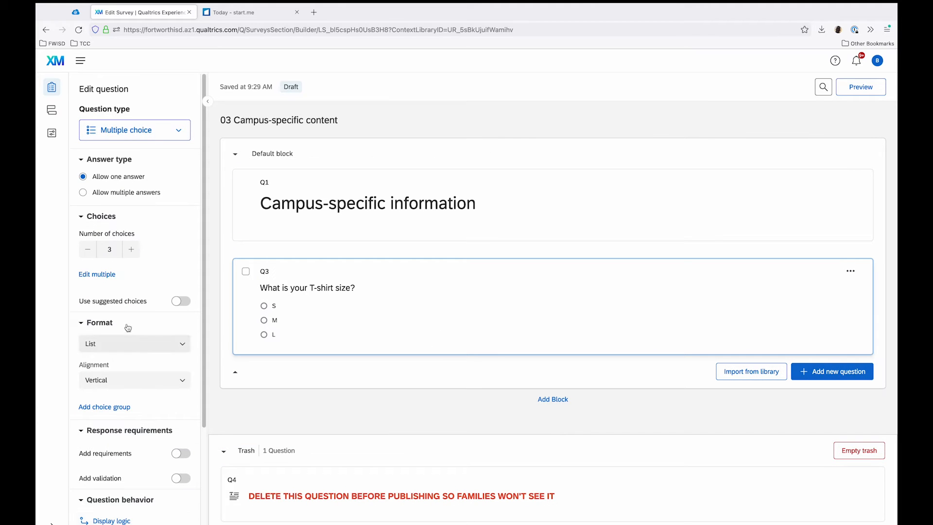
left_click(131, 250)
left_click(131, 249)
left_click(131, 249)
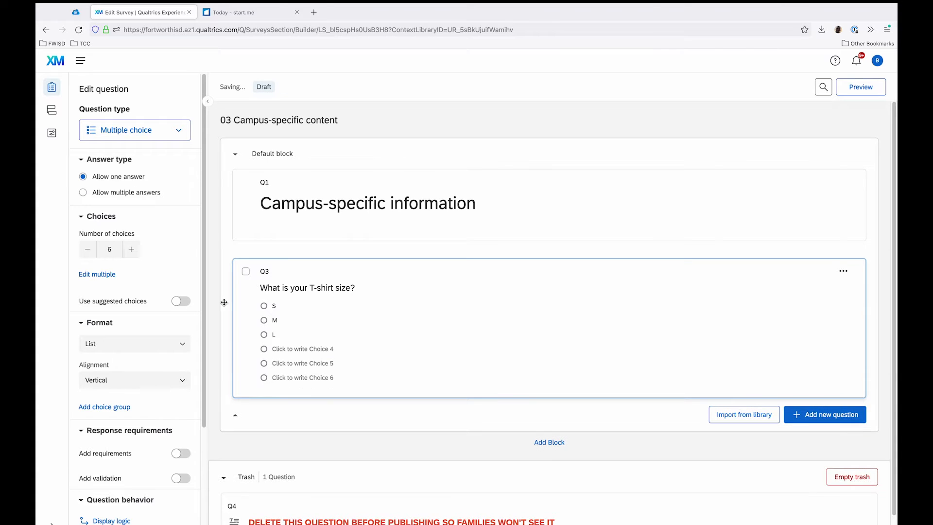
Label the six T-shirt size choices in order as XS, S, M, L, XL and XXL.
left_click(274, 305)
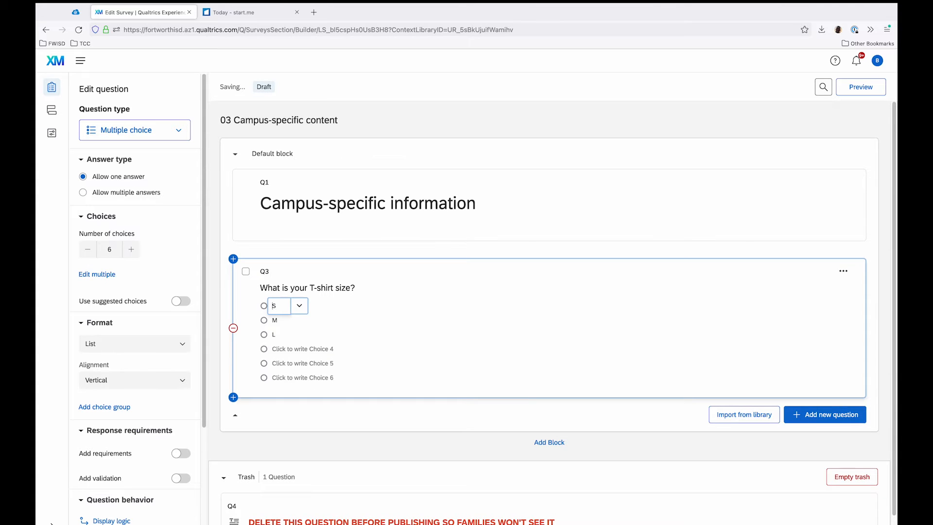
key("Tab")
key("Tab")
key("Tab")
type("L")
key("Tab")
type("XL")
key("Tab")
type("XXL")
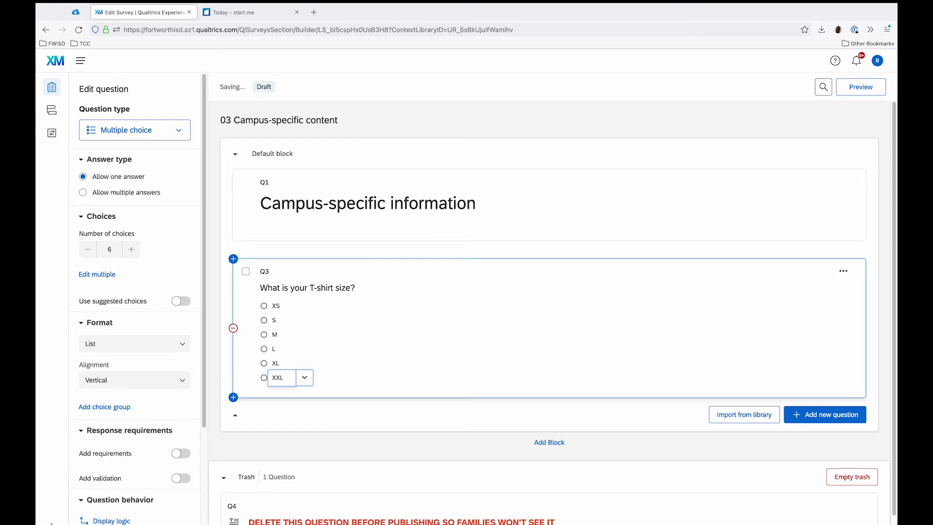
Try the Dropdown format on the Q3 T-shirt size question, and return it to List.
left_click(357, 442)
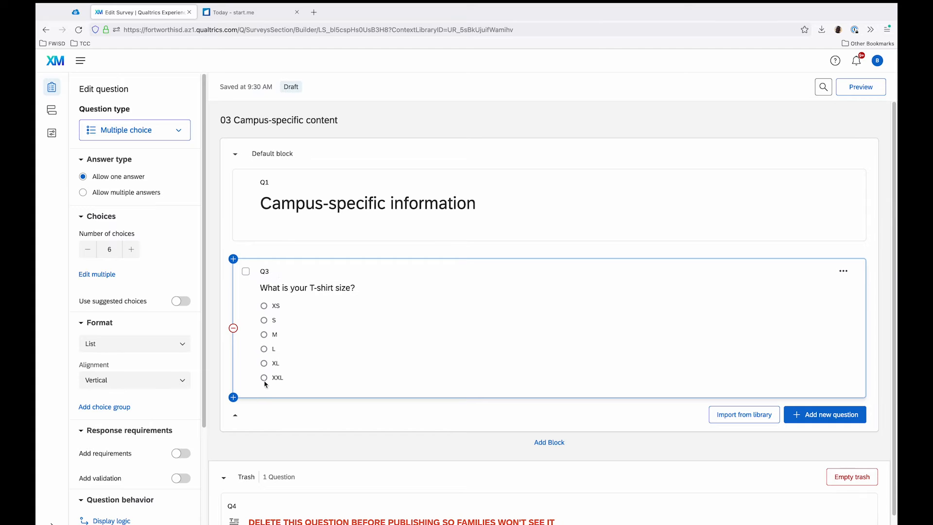
left_click(176, 351)
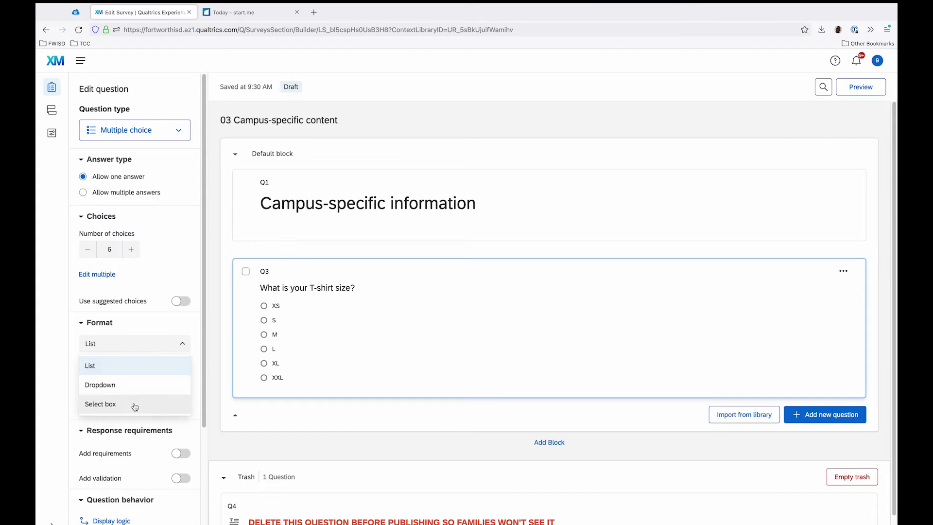
left_click(138, 385)
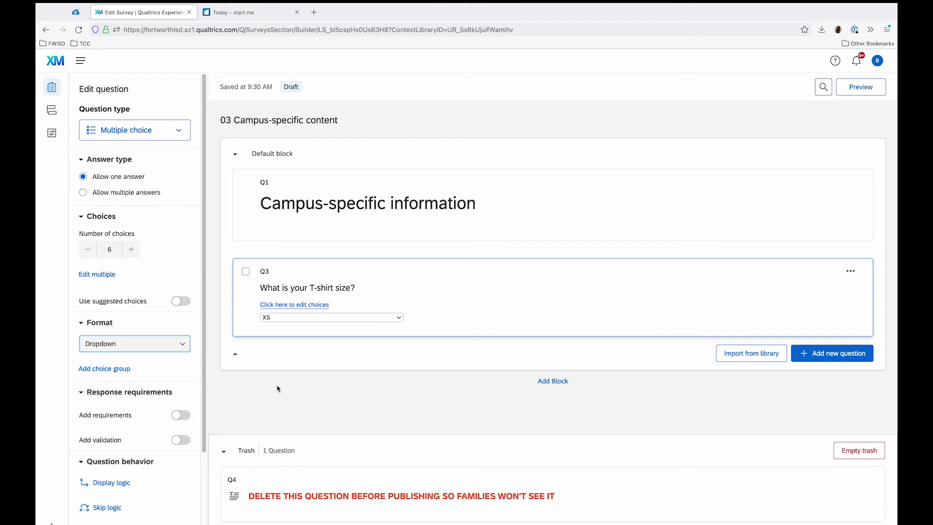
left_click(181, 351)
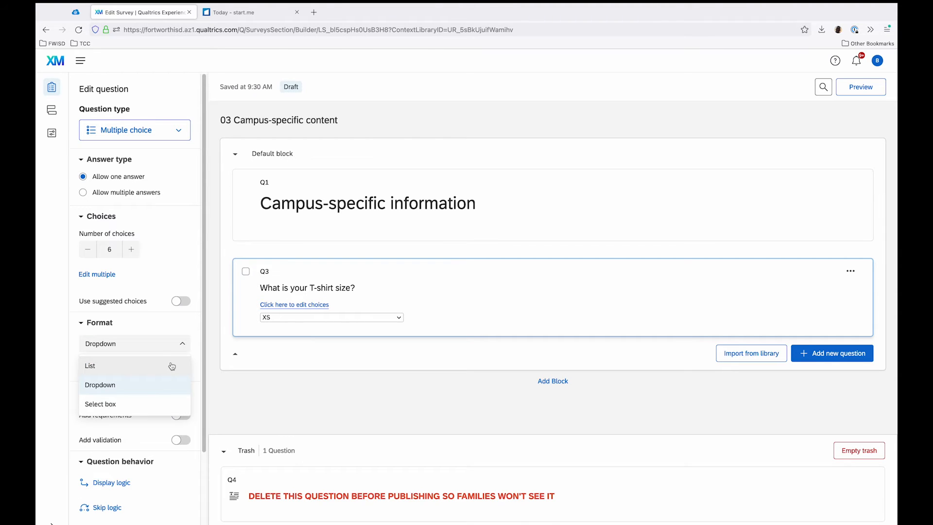
left_click(172, 366)
Add a response requirement to the Q3 T-shirt size question, trying Request response but settling on Force response.
scroll(173, 360, "down", 3)
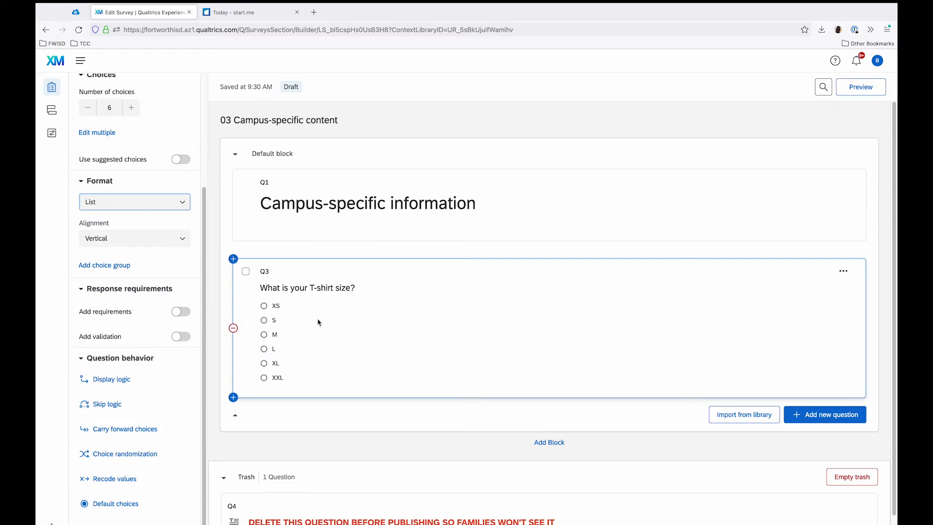
left_click(181, 311)
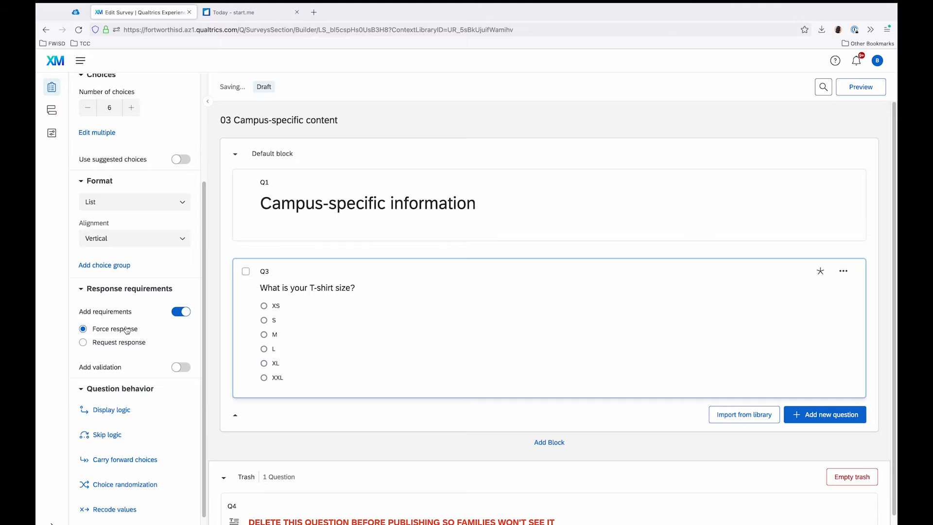
left_click(121, 343)
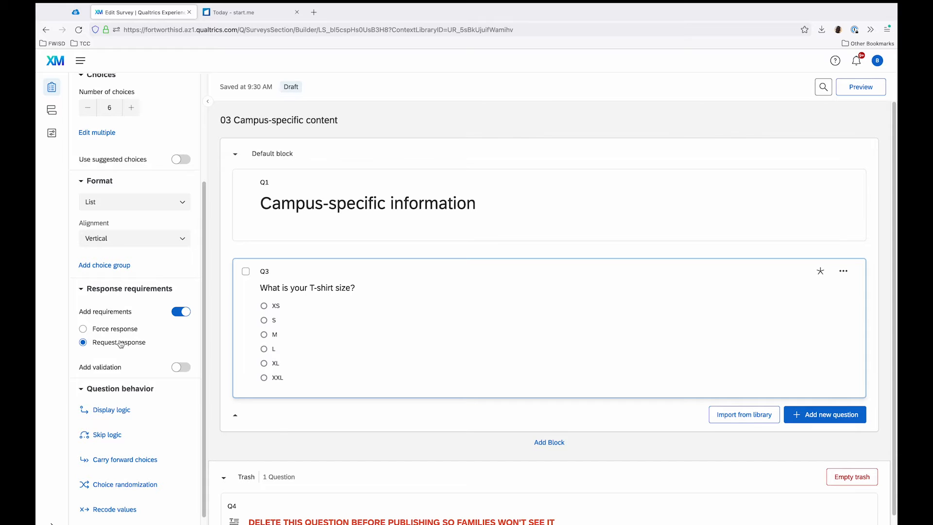
left_click(120, 330)
scroll(183, 329, "down", 1)
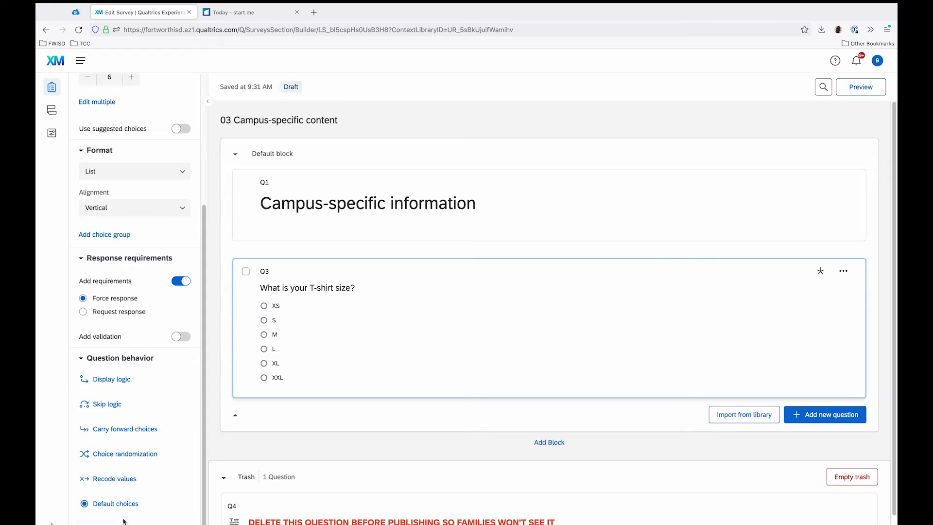
scroll(123, 381, "up", 5)
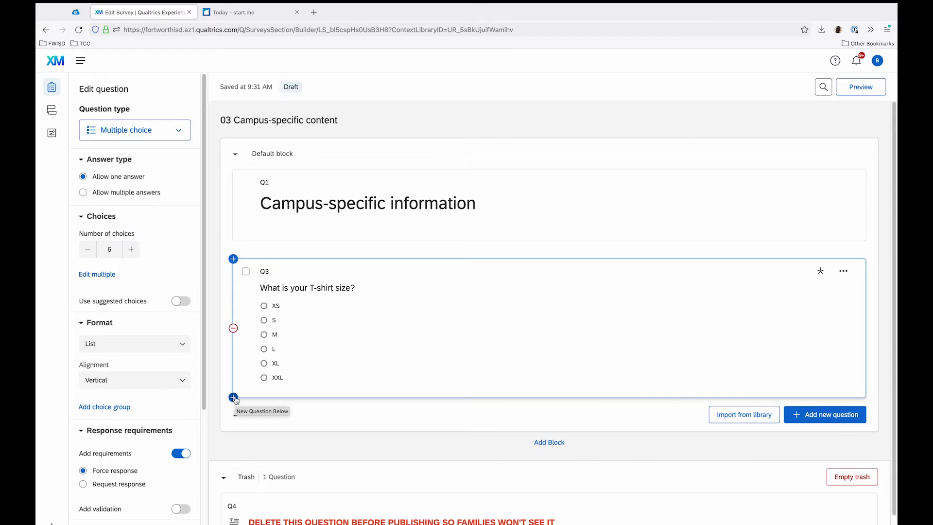
Add a new question below the T-shirt size question as a Text entry with the Single line text type.
left_click(233, 397)
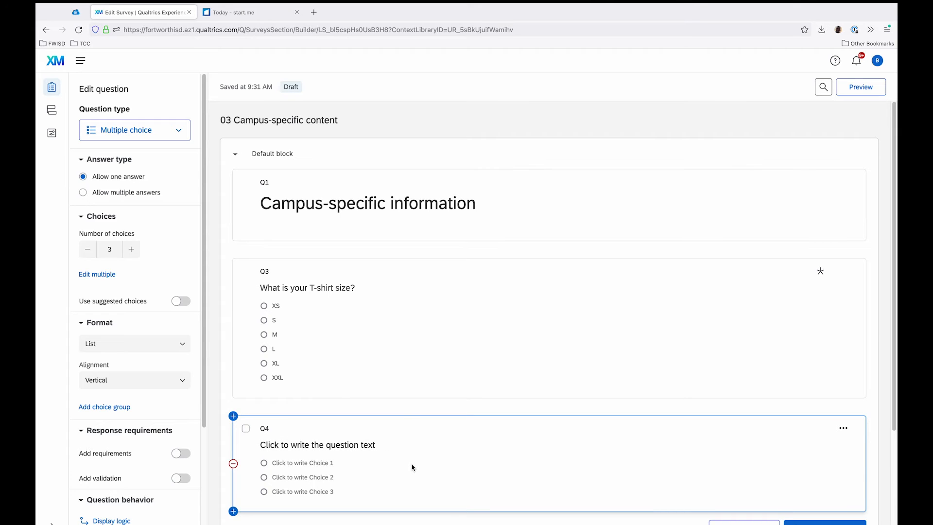
left_click(181, 130)
mouse_move(195, 168)
left_mouse_down()
mouse_move(194, 281)
mouse_move(198, 158)
mouse_move(185, 285)
mouse_move(194, 281)
mouse_move(195, 167)
left_mouse_up()
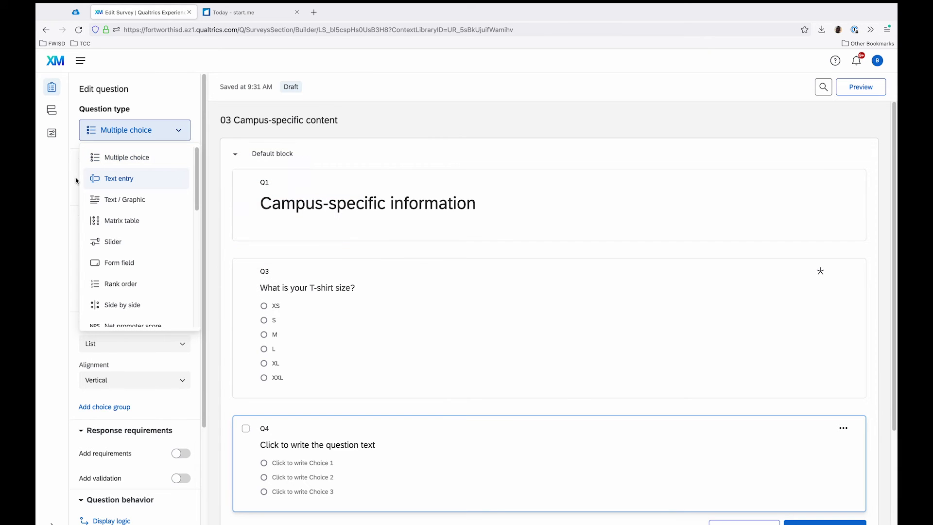
left_click(132, 181)
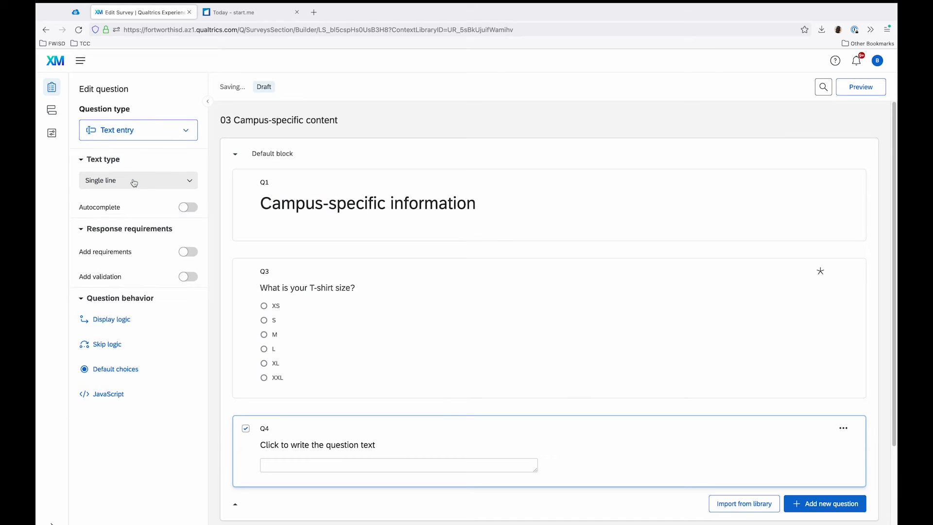
left_click(184, 182)
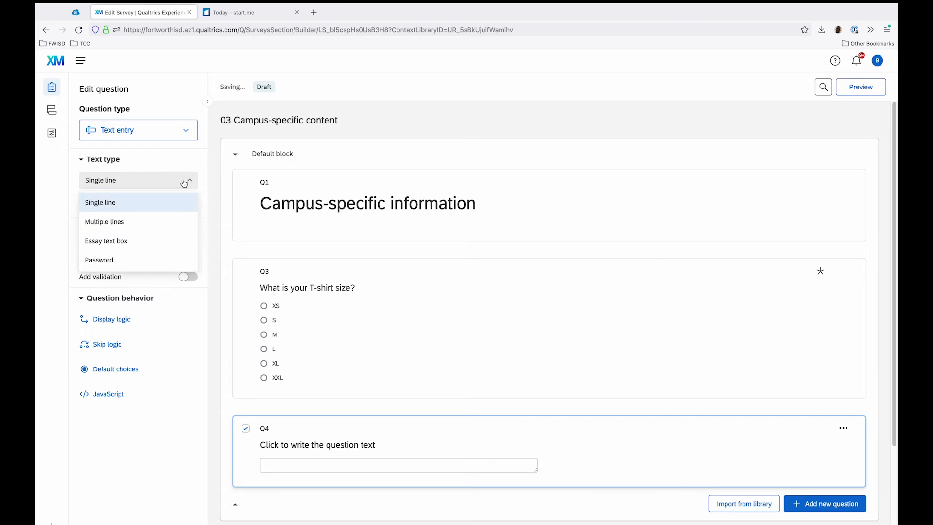
left_click(133, 204)
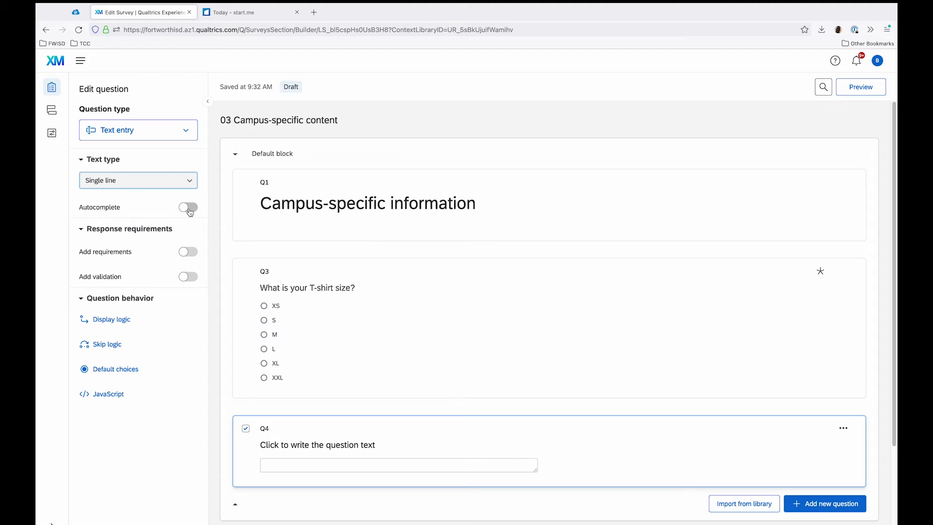
Add validation to Q4 with content type Number, leaving its response requirement off.
left_click(187, 252)
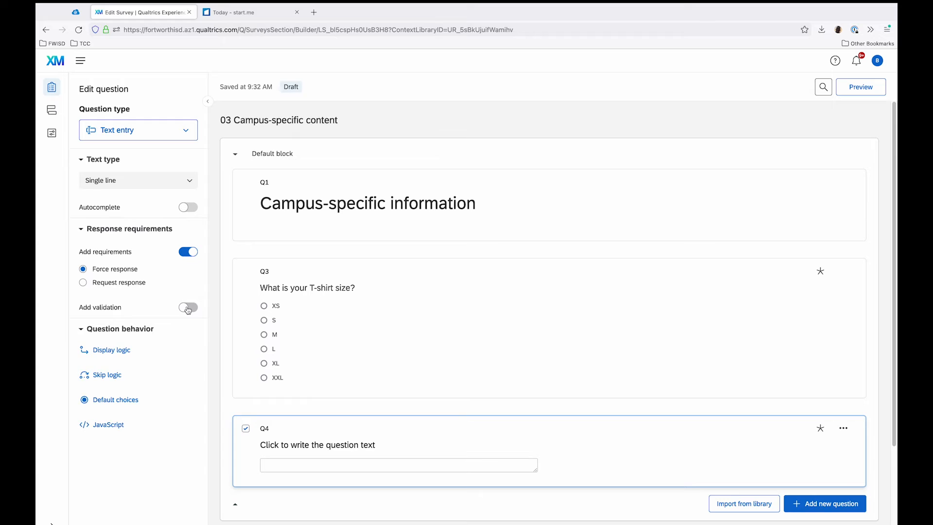
left_click(188, 308)
left_click(189, 329)
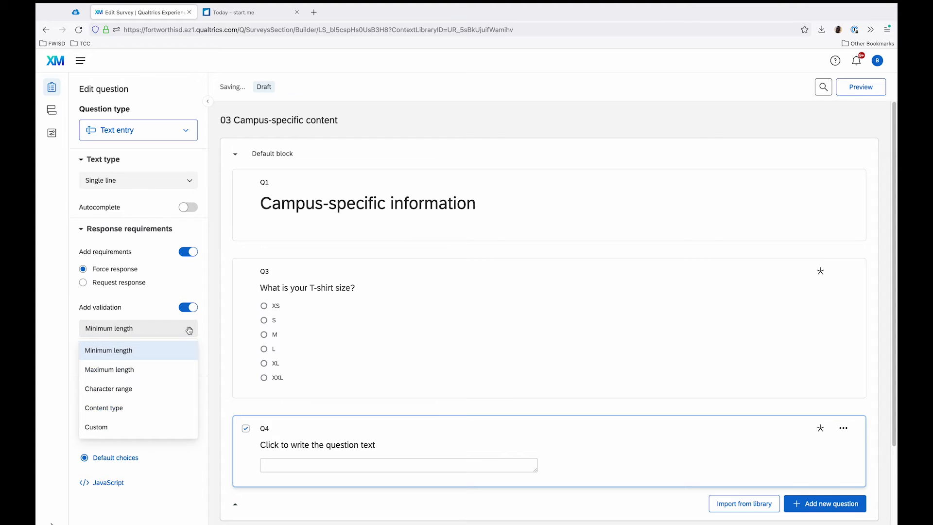
left_click(157, 417)
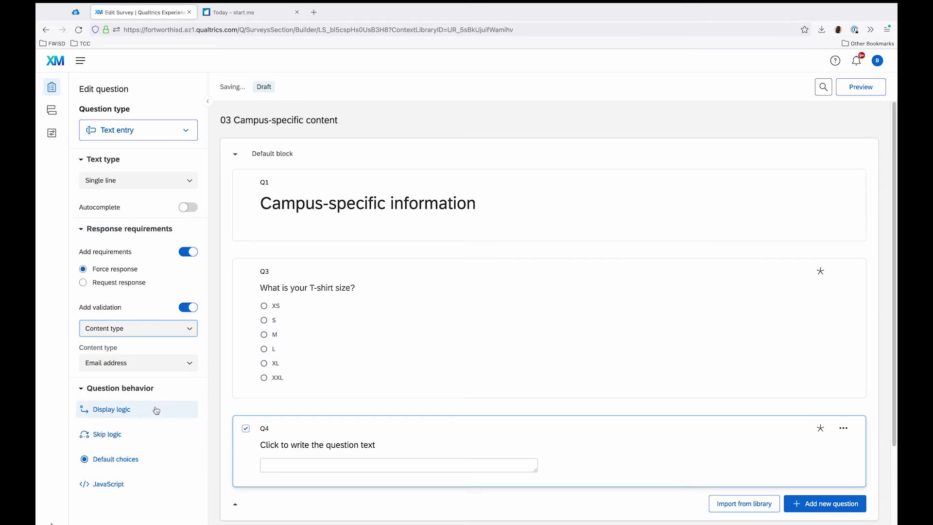
left_click(154, 368)
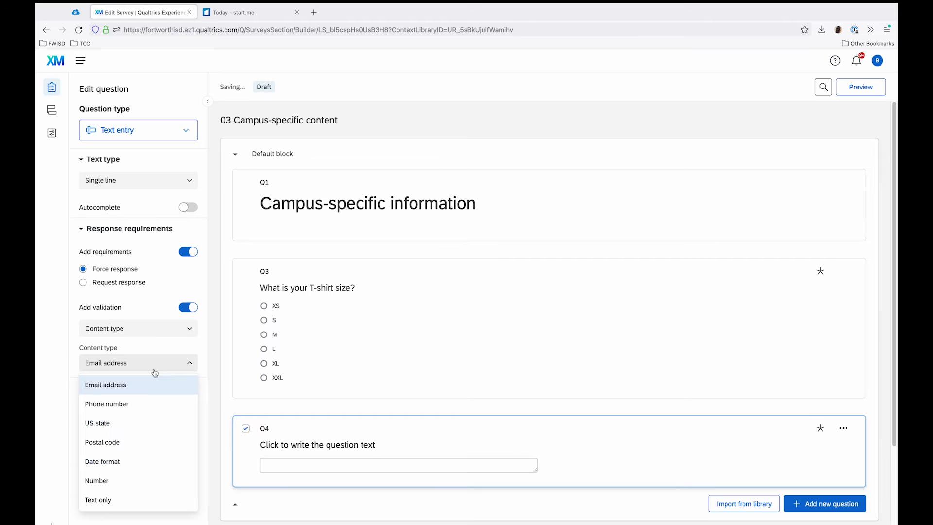
left_click(136, 481)
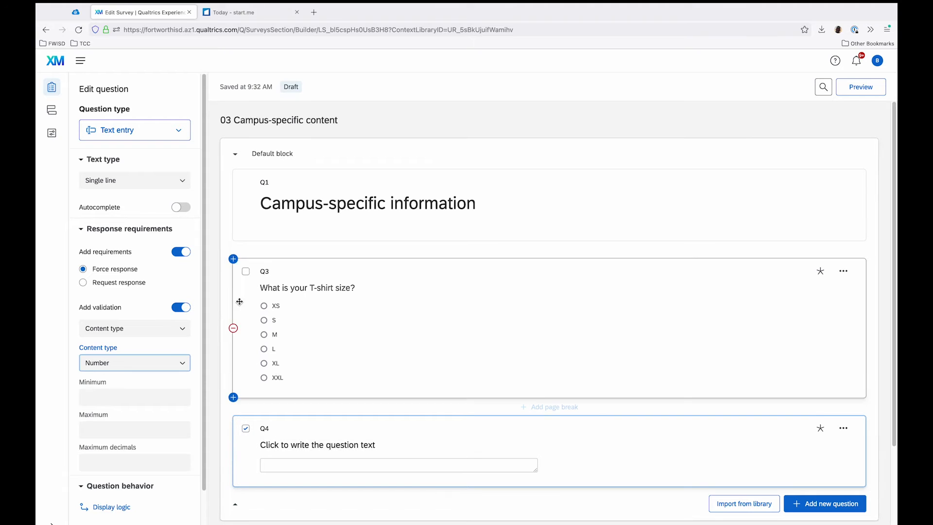
left_click(183, 252)
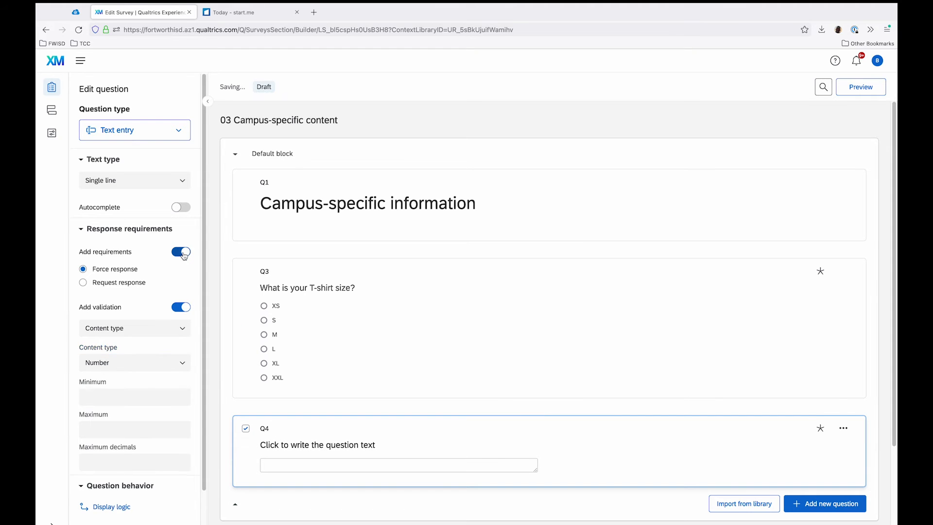
Set the Q4 question text to "If your student has a TCC I.D. number, please provide it below.".
left_click(300, 447)
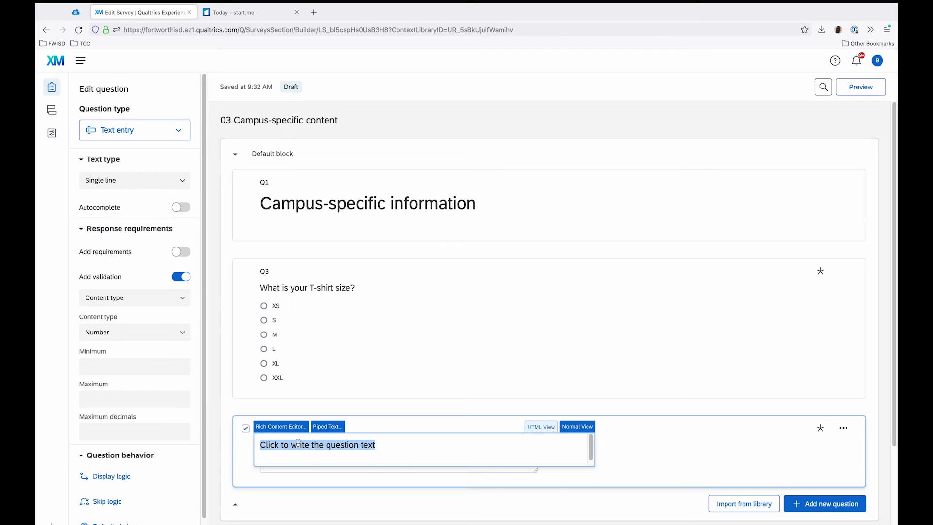
type("If your student has a TCC I.D. number,")
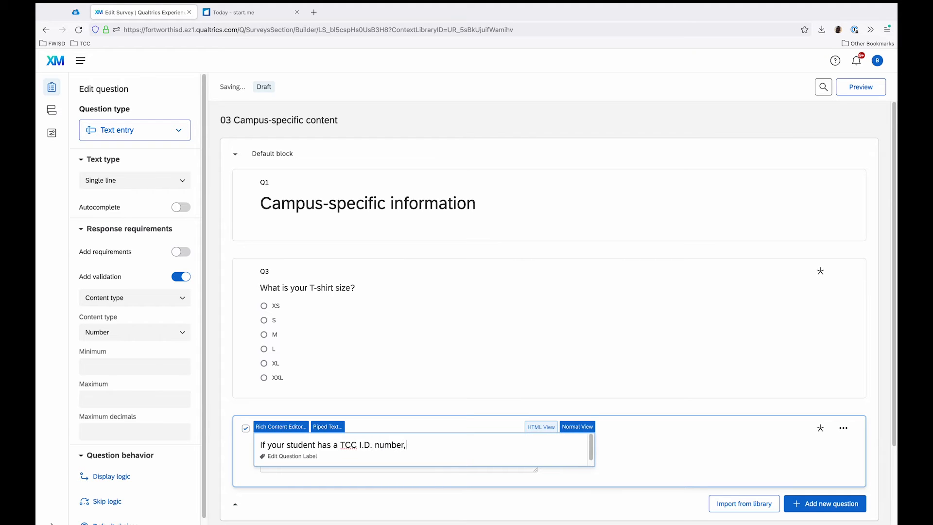
type(" please provide it below.")
left_click(218, 398)
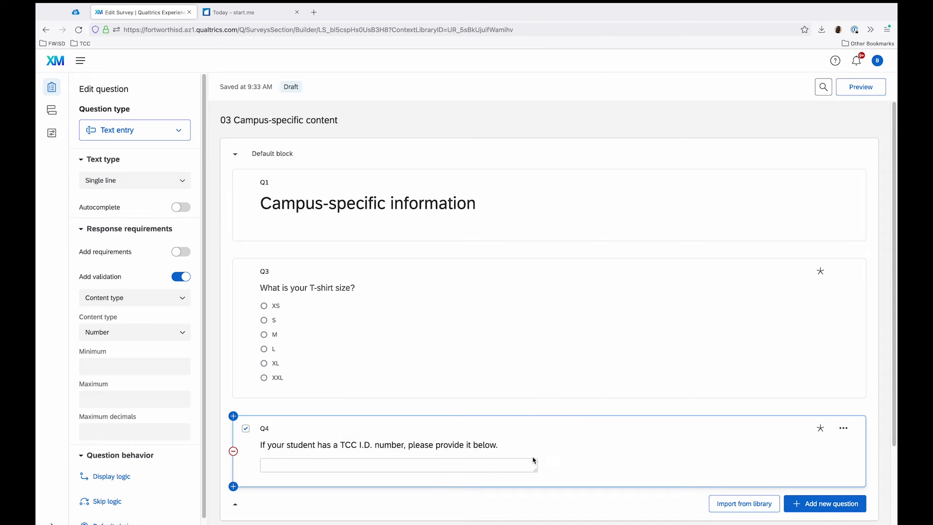
Add a multiple choice question below Q4 that allows multiple answers and has 5 choices.
left_click(233, 486)
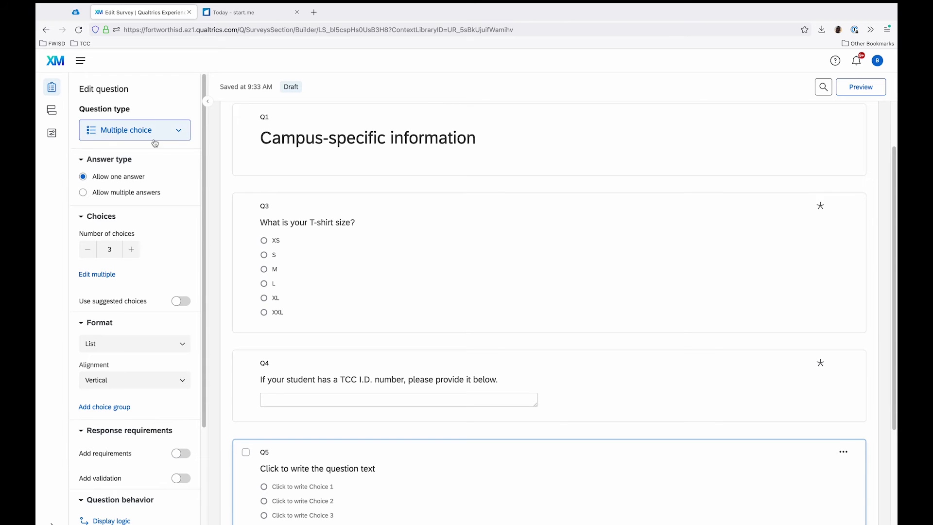
left_click(155, 193)
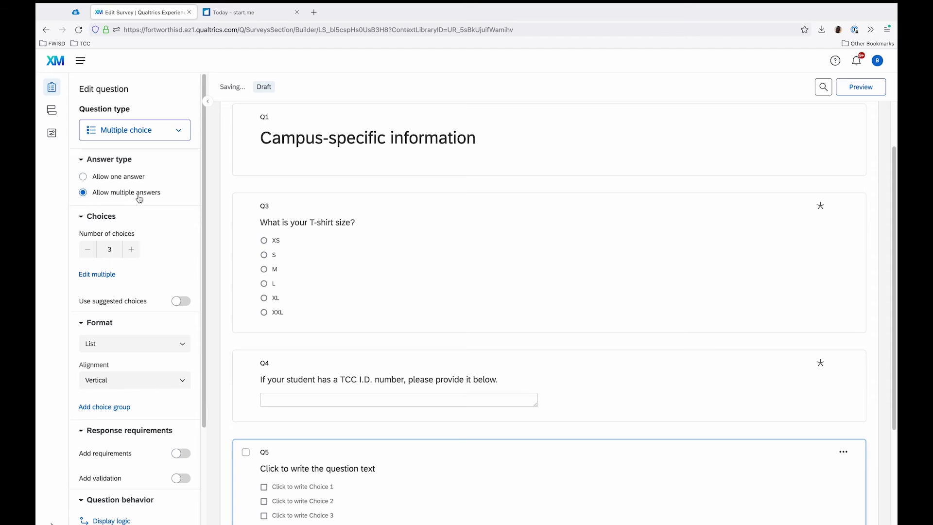
left_click(131, 249)
left_click(131, 249)
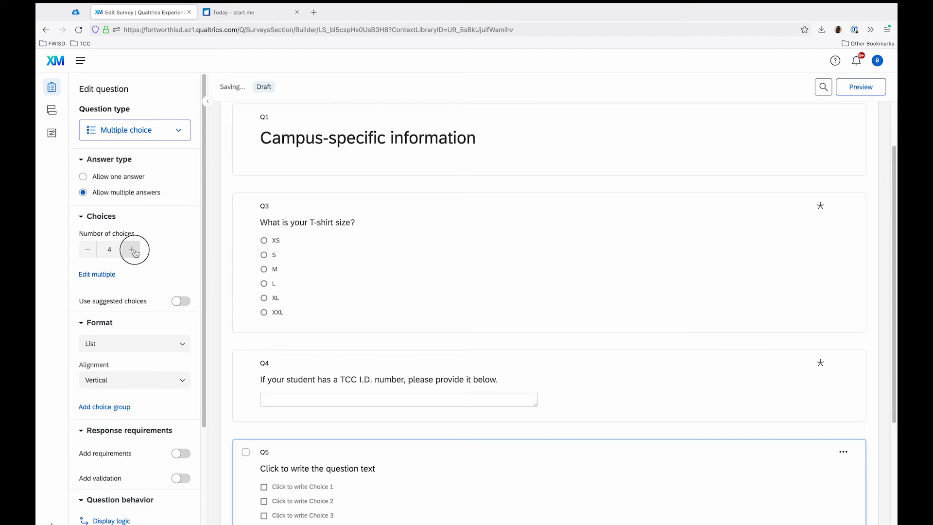
Set the Q5 question text to "Pick your three favorite colors".
scroll(308, 348, "down", 3)
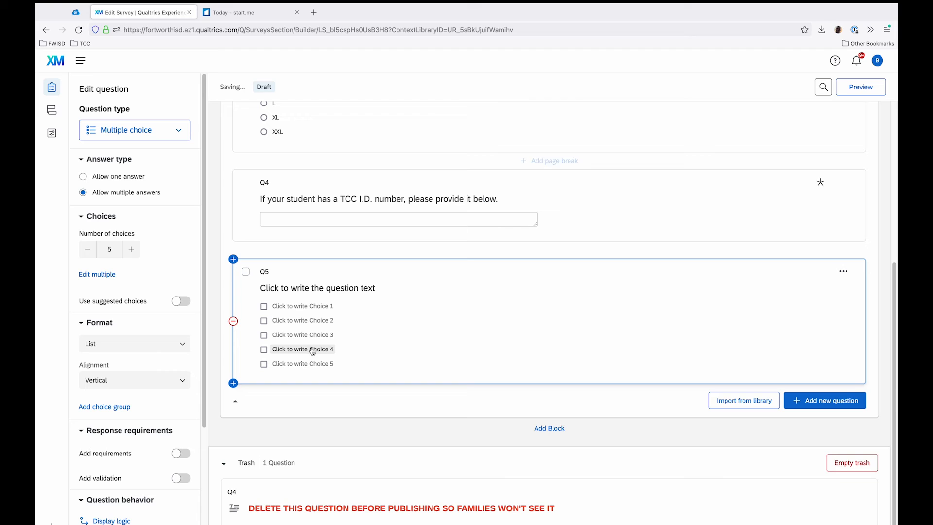
left_click(305, 305)
left_click(315, 288)
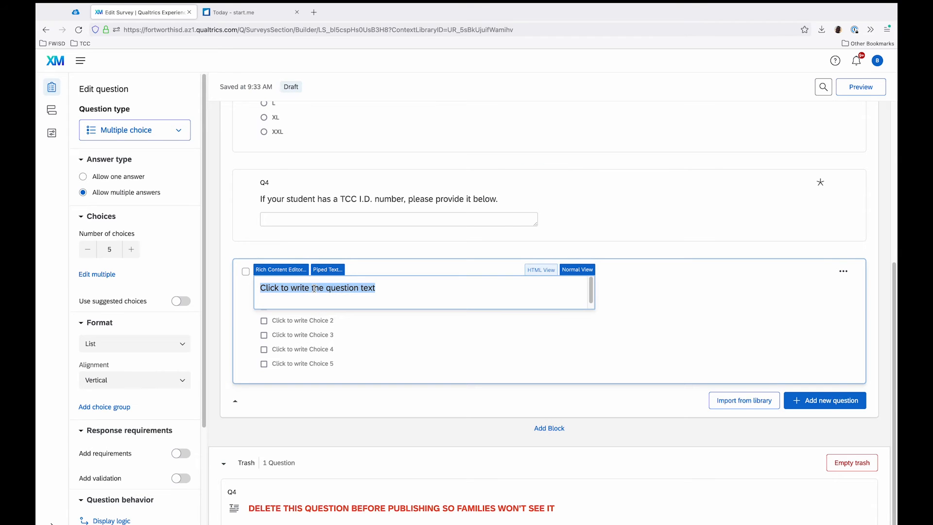
type("Pick ")
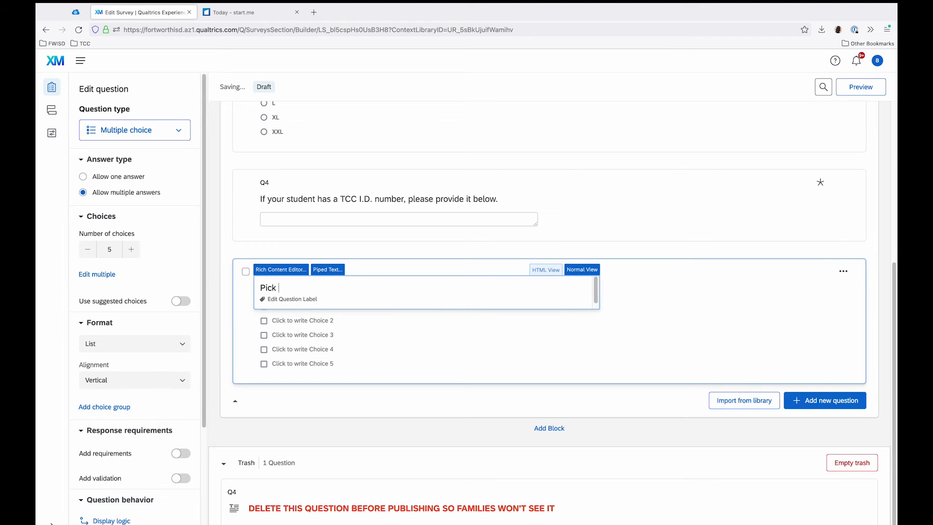
type("your three favorite colors")
Label the five Q5 choices in order as Red, Blue, Green, Yellow and Orange.
key("Tab")
type("Red")
key("Tab")
type("Blue")
key("Tab")
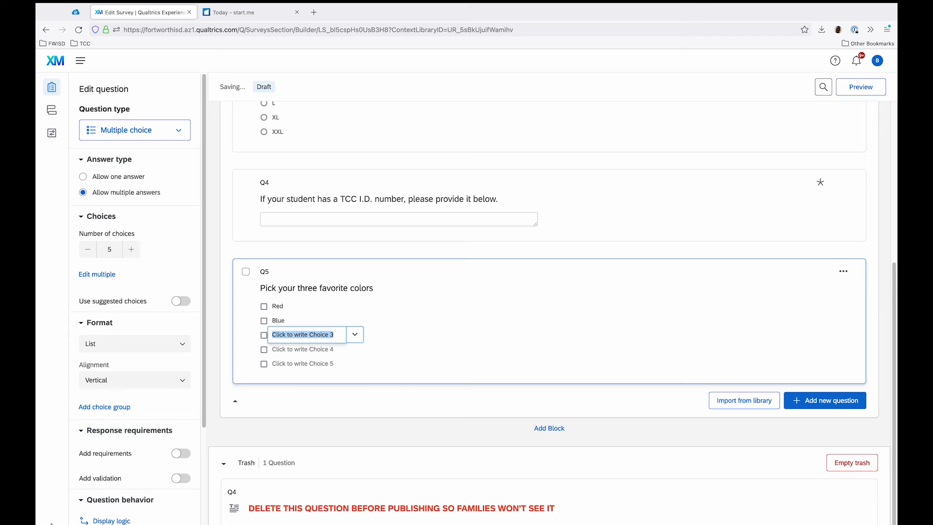
type("Green")
key("Tab")
type("Yellow")
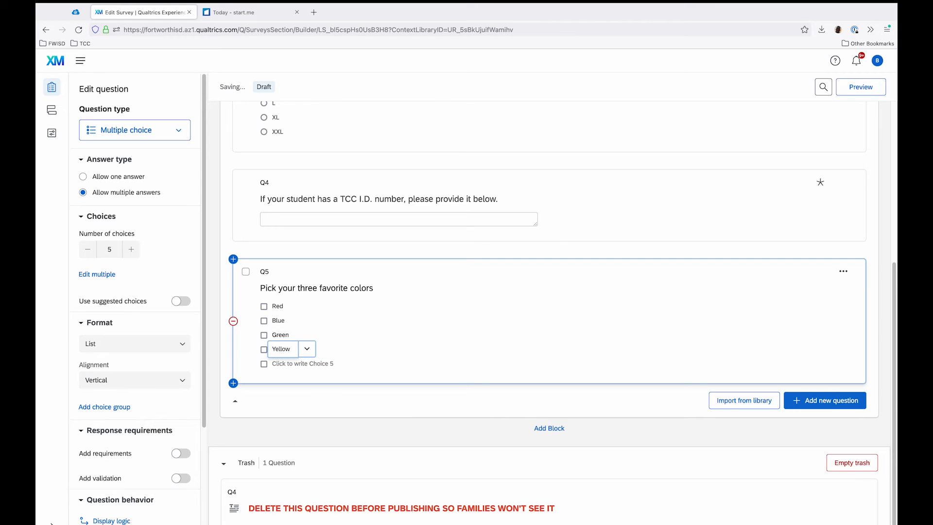
key("Tab")
type("Orange")
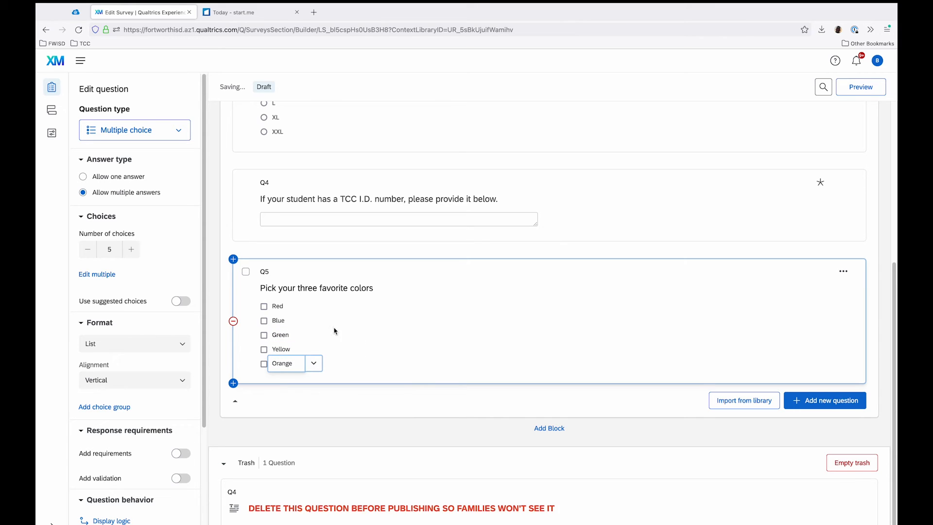
left_click(210, 283)
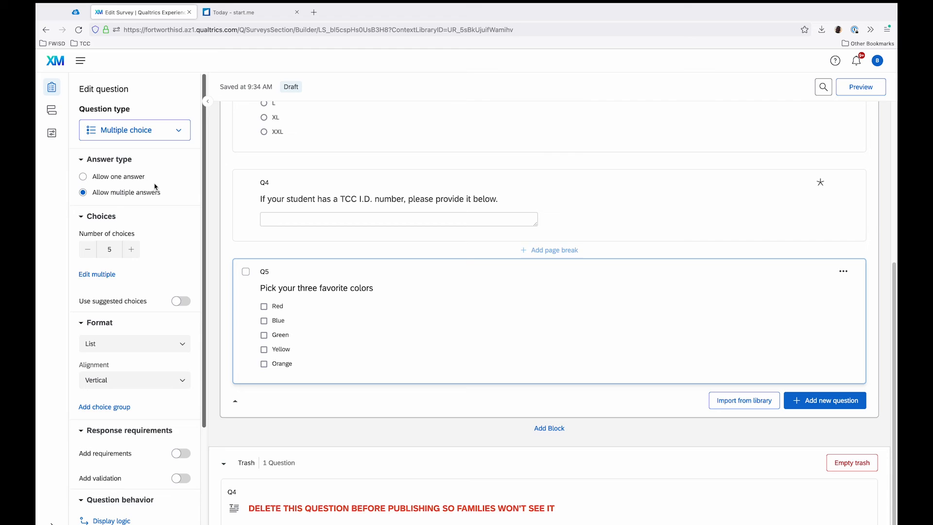
scroll(146, 185, "down", 3)
scroll(144, 185, "up", 3)
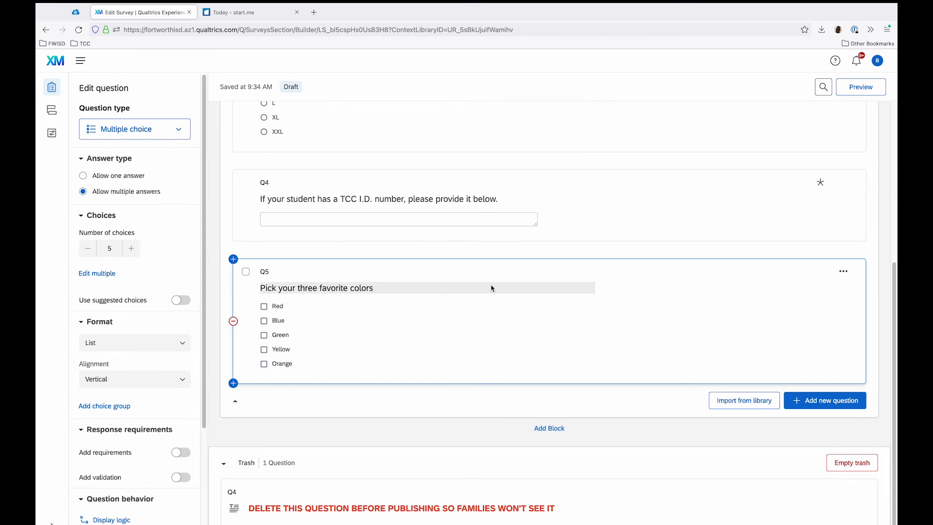
scroll(491, 287, "up", 3)
scroll(491, 288, "up", 3)
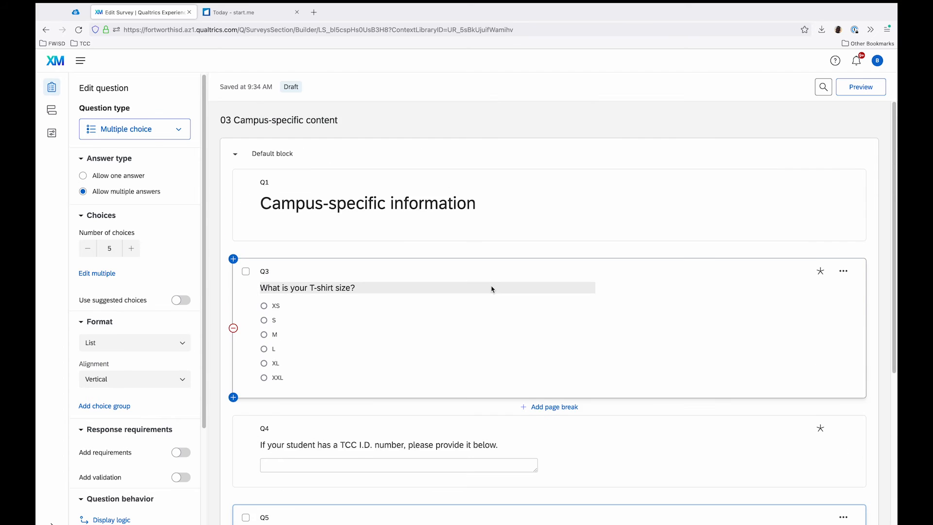
Open a preview of the survey and look through its three questions as respondents see them.
scroll(491, 287, "down", 4)
scroll(524, 350, "down", 2)
scroll(485, 311, "up", 5)
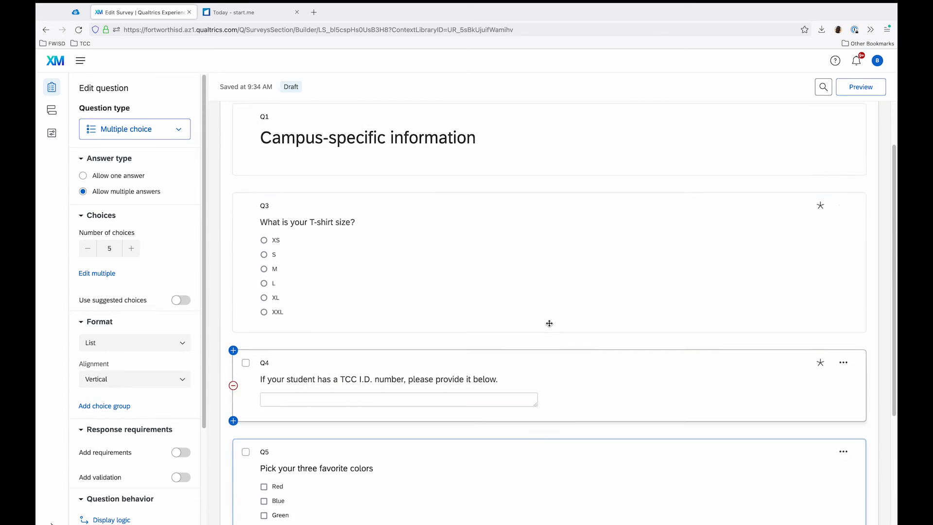
left_click(865, 87)
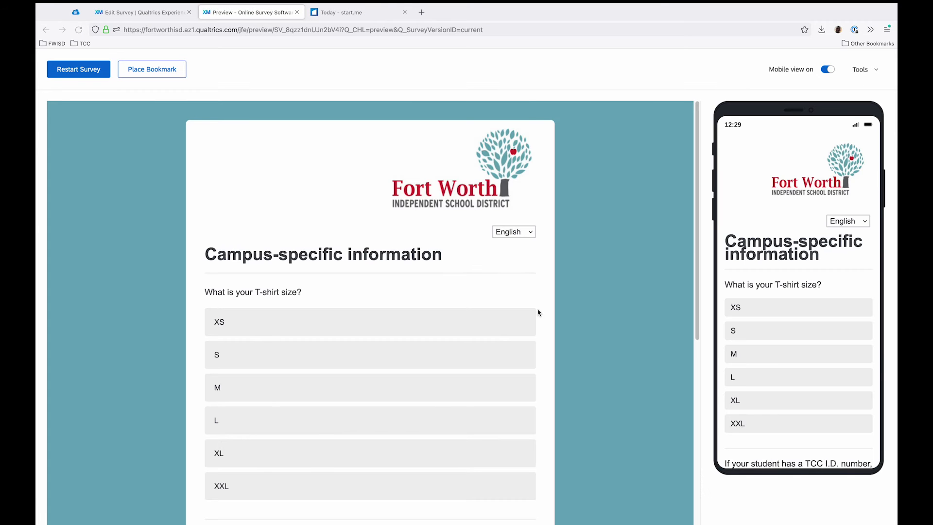
scroll(561, 318, "down", 6)
scroll(557, 319, "up", 6)
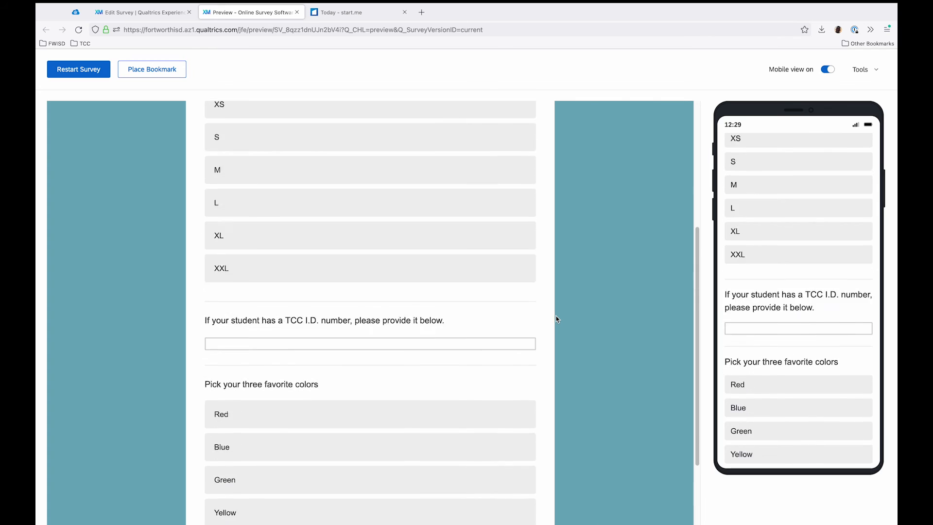
Test the preview by choosing size XS, entering a sample student ID number and picking Red, Blue and Green; close the preview.
scroll(329, 325, "down", 6)
left_click(322, 278)
type("123421343")
left_click(350, 346)
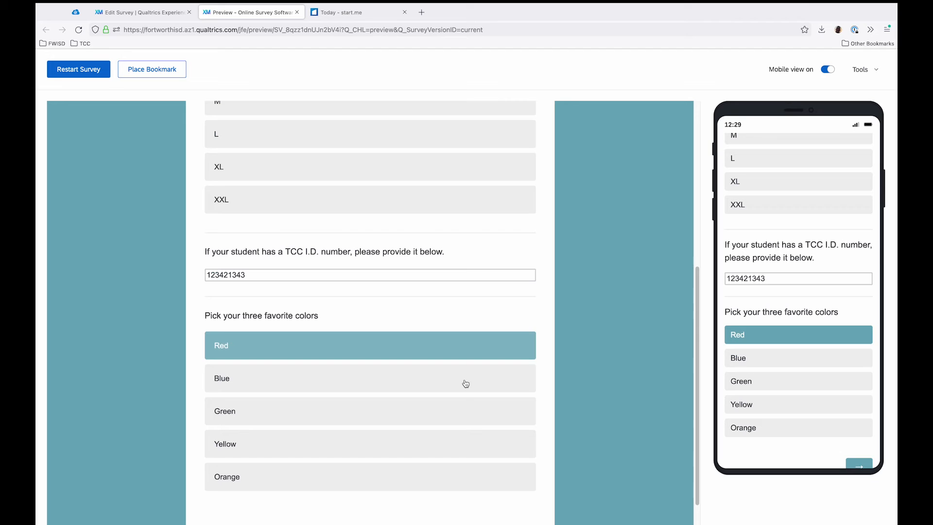
left_click(352, 384)
left_click(381, 408)
scroll(608, 243, "up", 5)
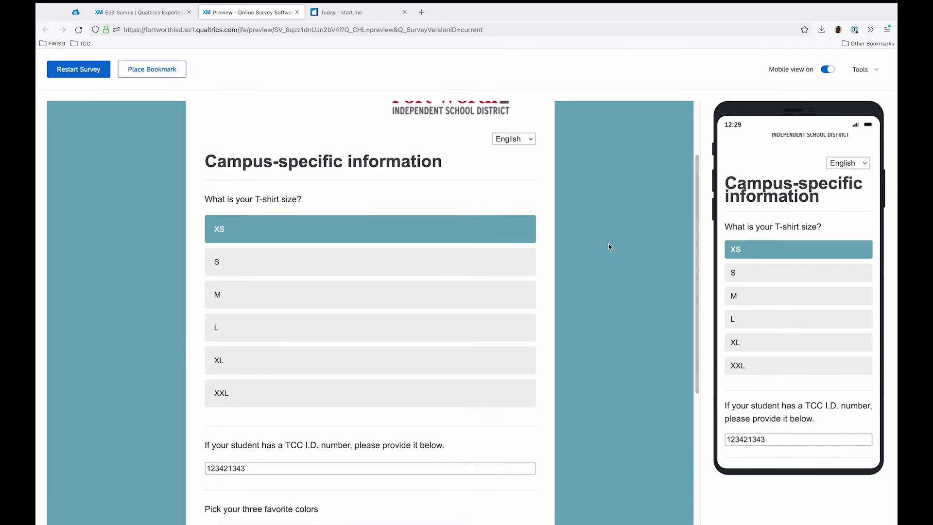
scroll(608, 243, "down", 5)
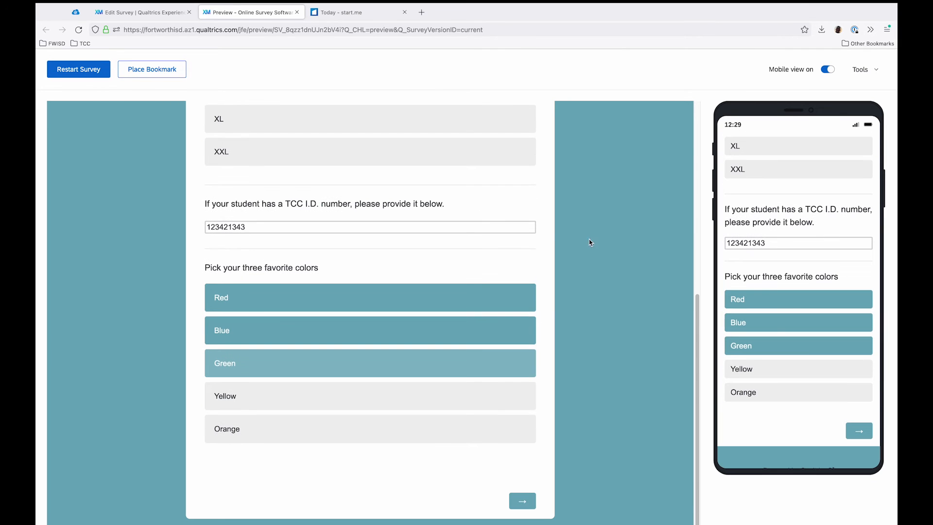
left_click(297, 12)
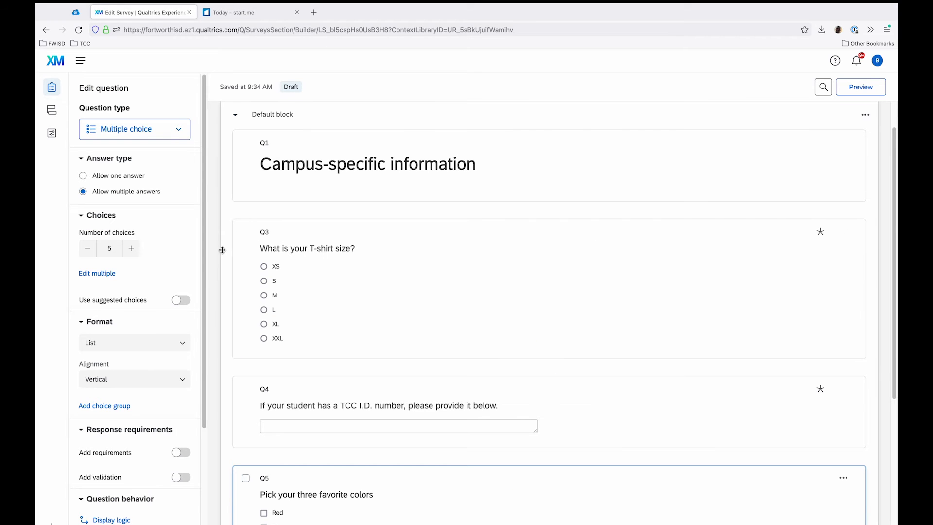
Open the survey's translation page for translating from English (US) to Spanish.
scroll(559, 224, "down", 5)
scroll(561, 230, "up", 5)
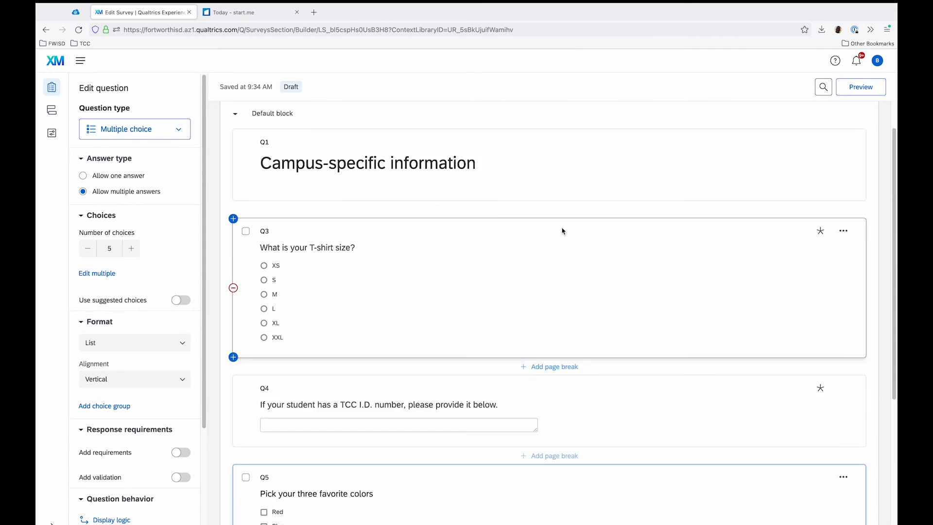
scroll(563, 231, "up", 1)
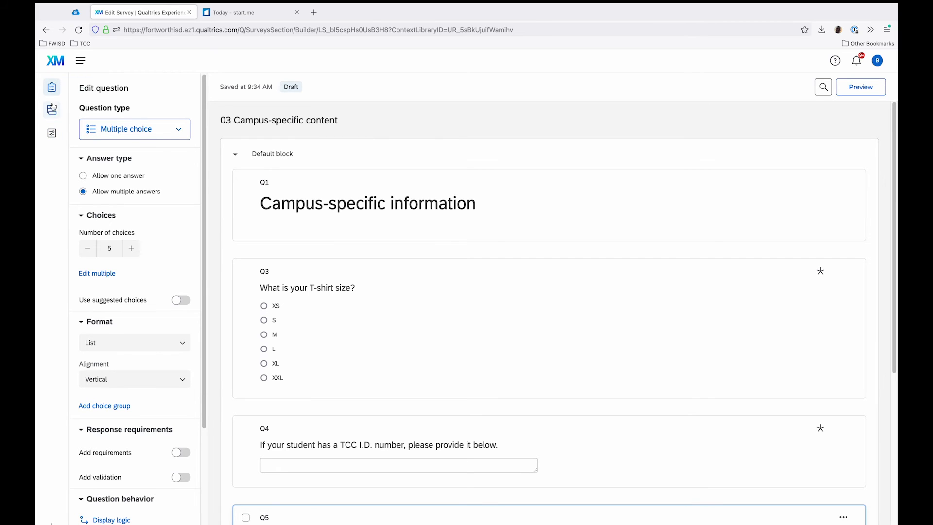
left_click(52, 140)
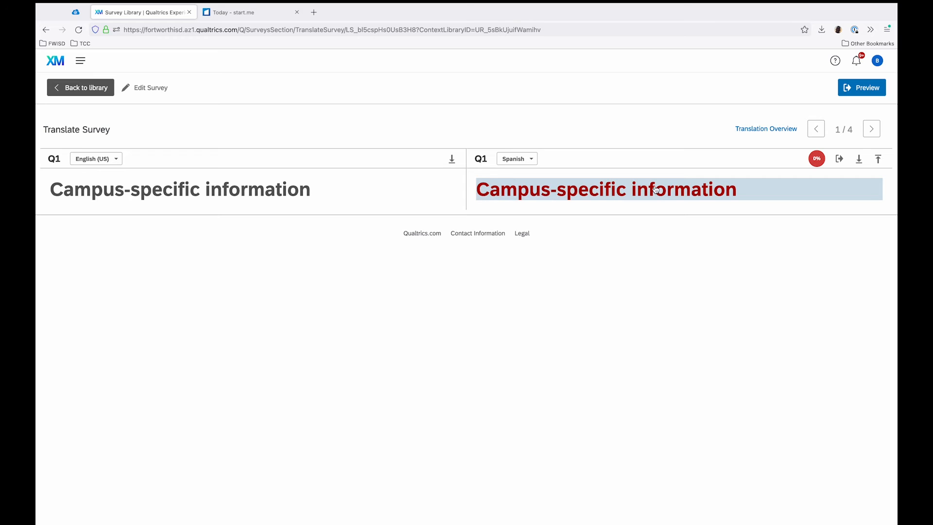
Auto-translate the Q1 heading into Spanish, agreeing to send its text to Google, and check the translated wording.
left_click(579, 190)
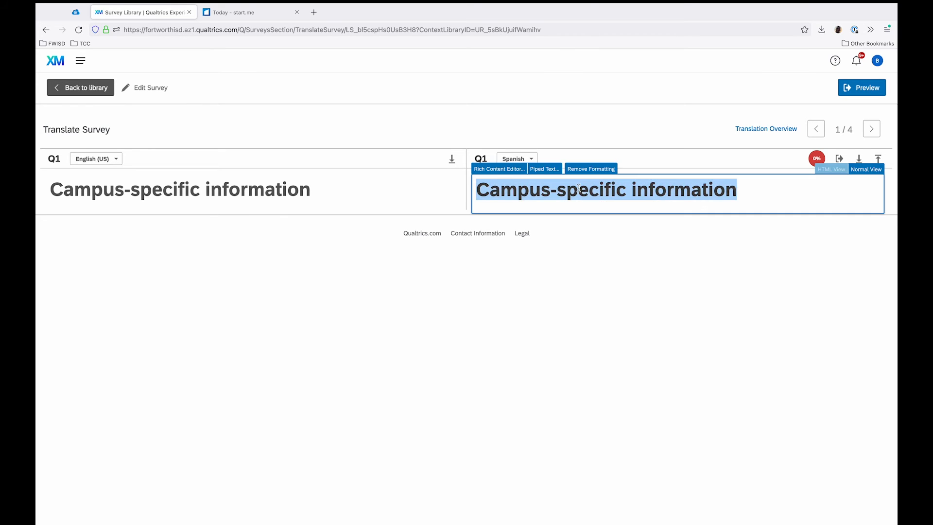
left_click(727, 262)
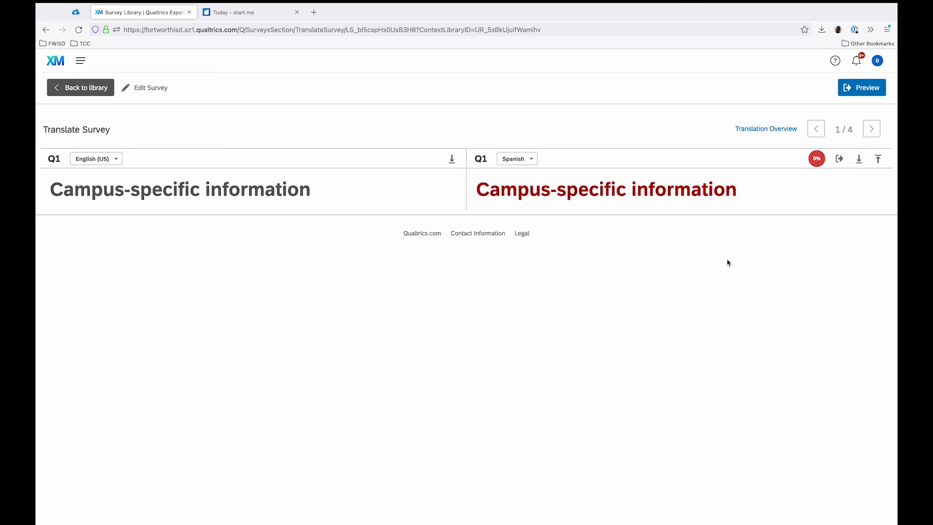
left_click(816, 164)
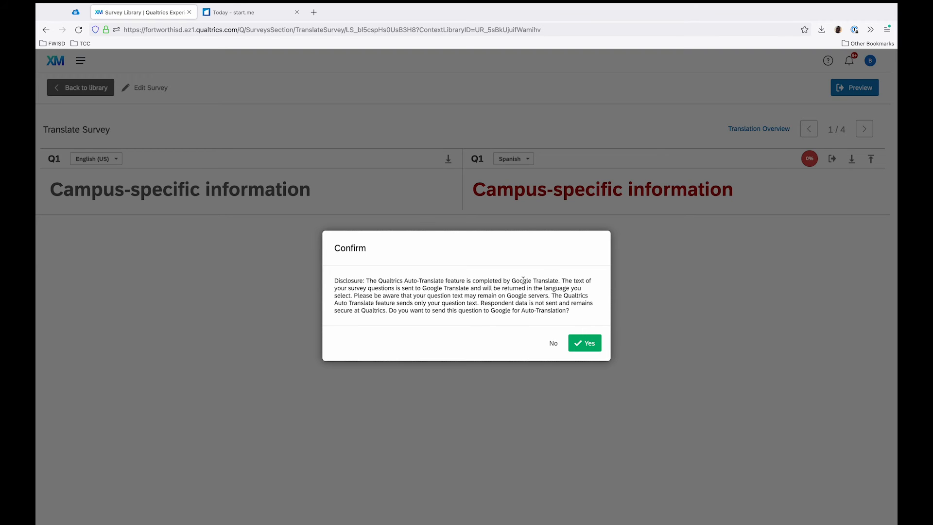
left_click(583, 344)
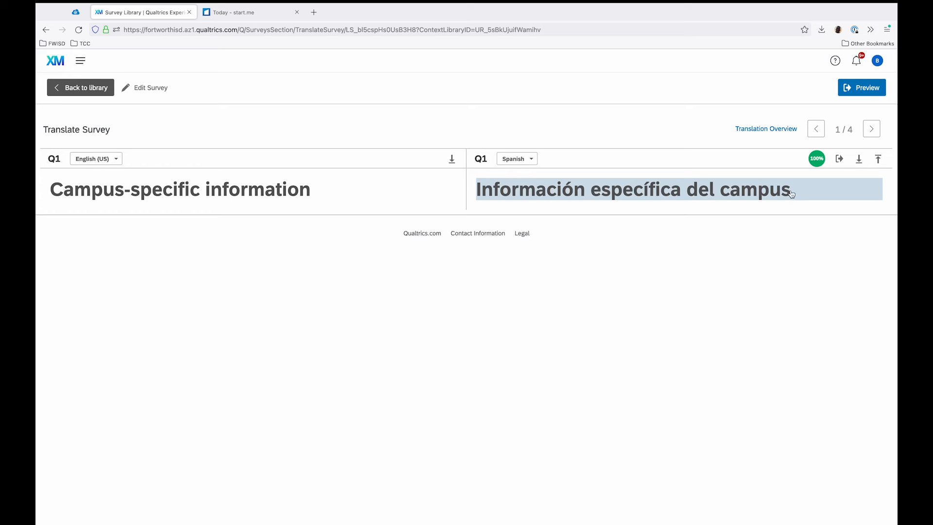
left_click(691, 193)
left_click(730, 191)
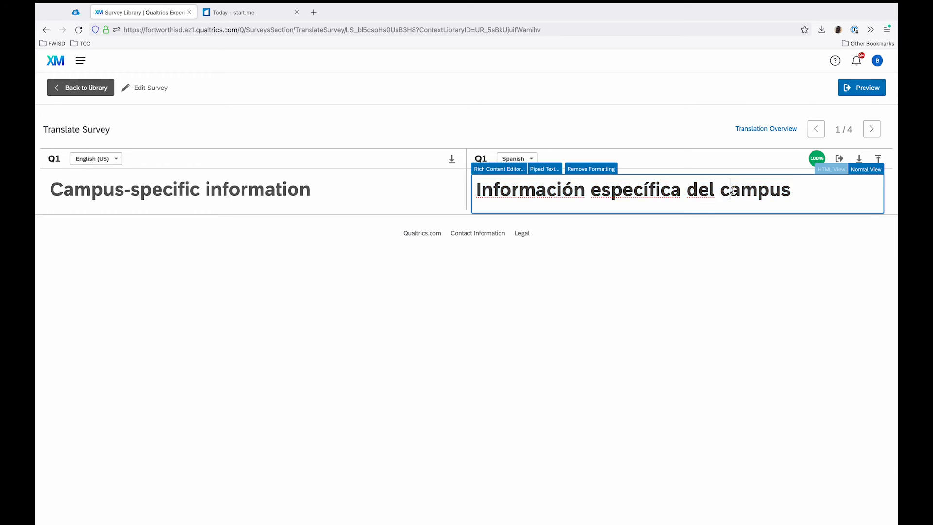
left_click_drag(710, 190, 851, 193)
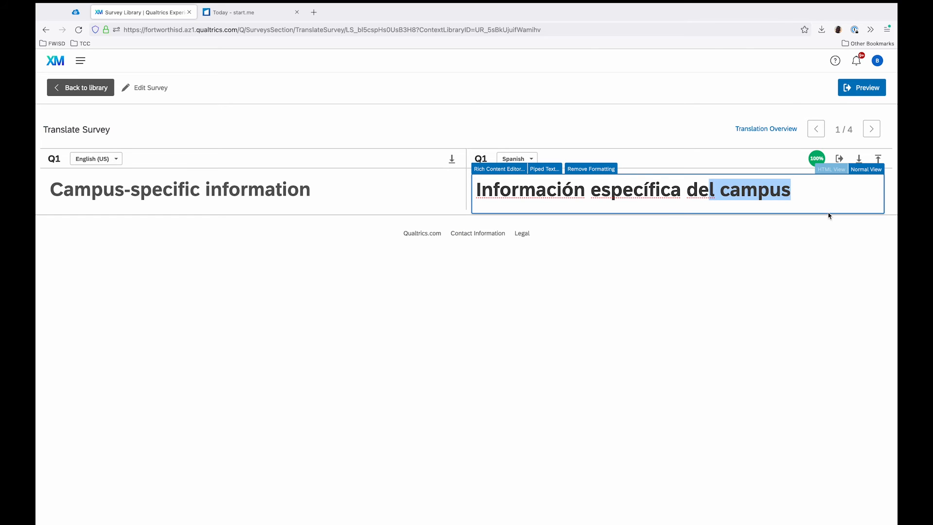
left_click(647, 282)
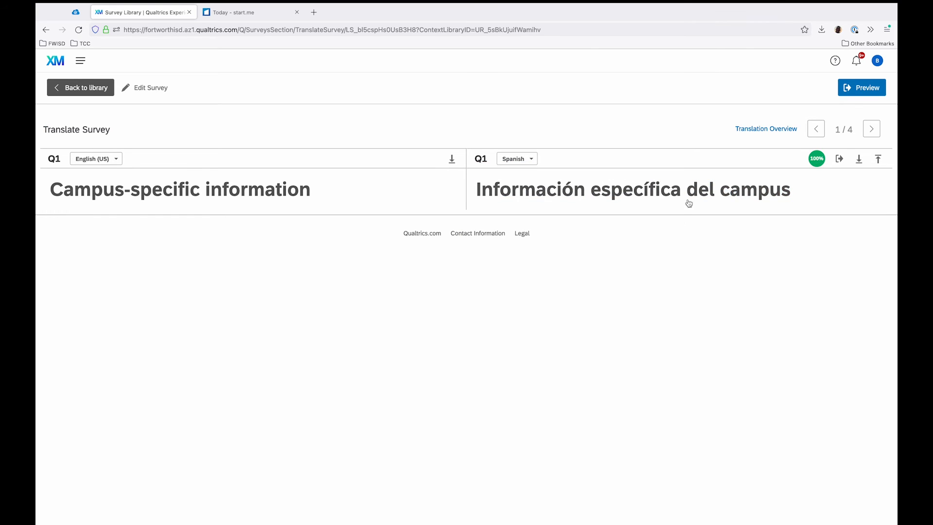
Auto-translate the Q3 T-shirt size question into Spanish and correct the medium and extra-large choices to M and XL.
left_click(871, 129)
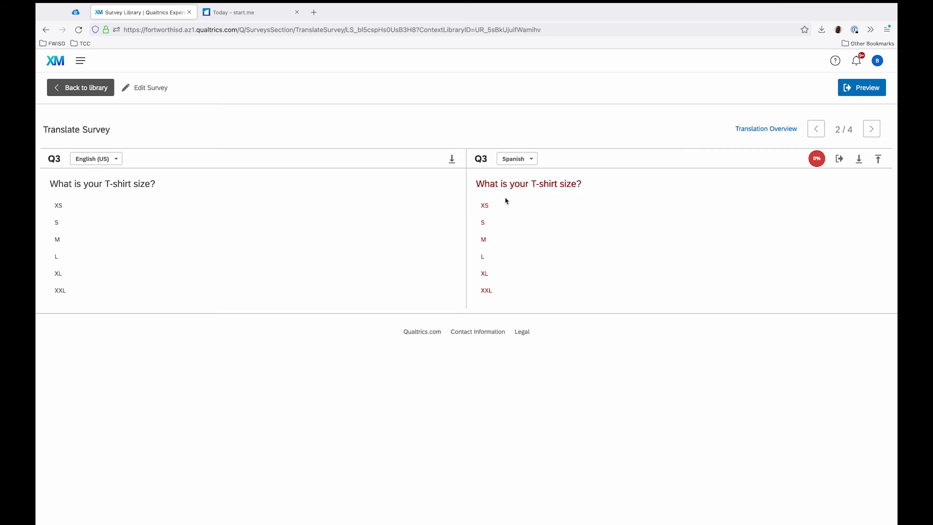
left_click(819, 160)
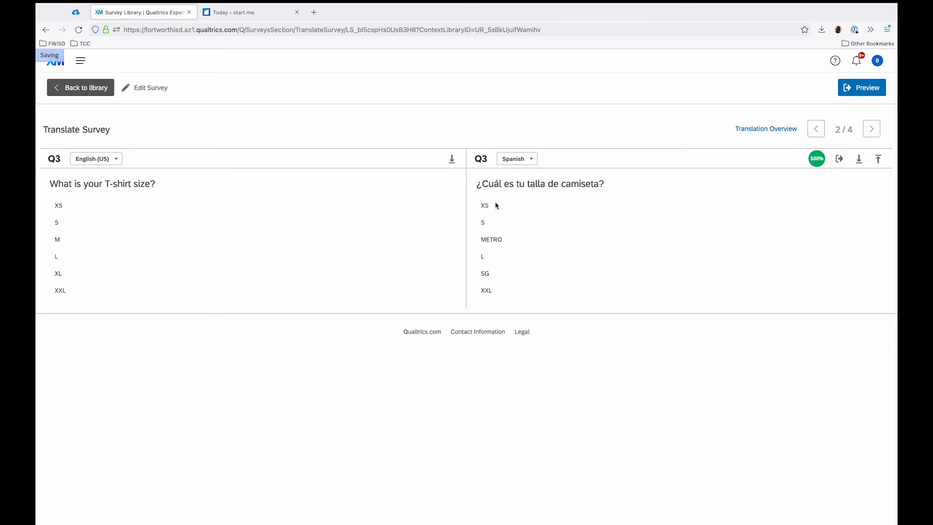
left_click(490, 240)
type("M")
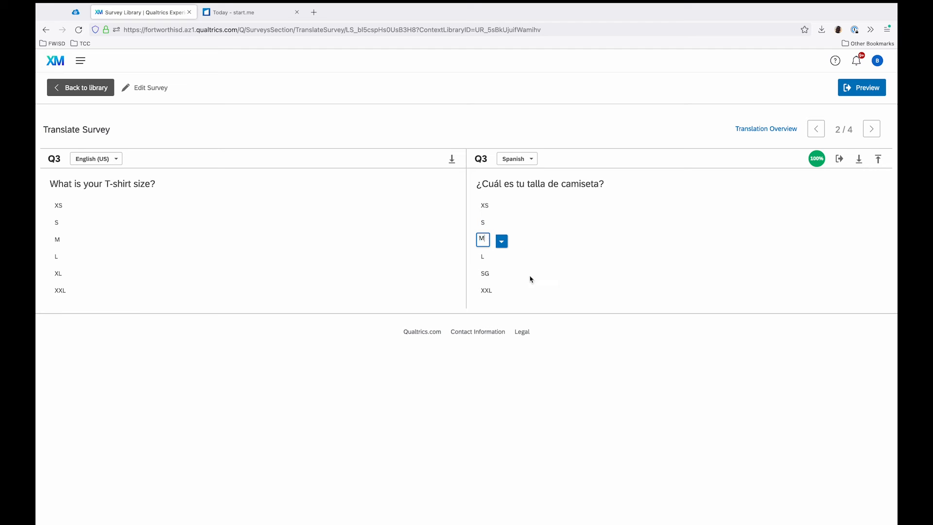
left_click(489, 397)
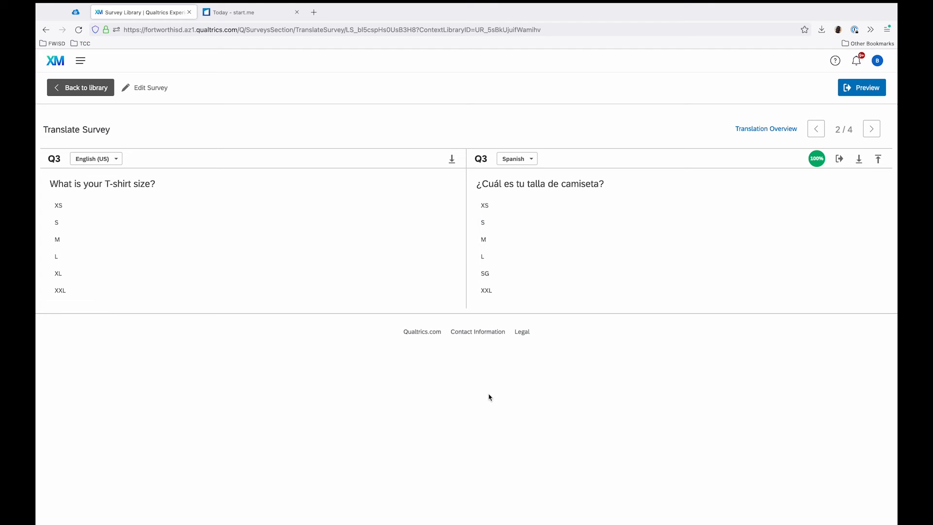
left_click(484, 273)
type("XL")
left_click(556, 399)
Auto-translate the Q4 question about the TCC I.D. number into Spanish.
left_click(869, 131)
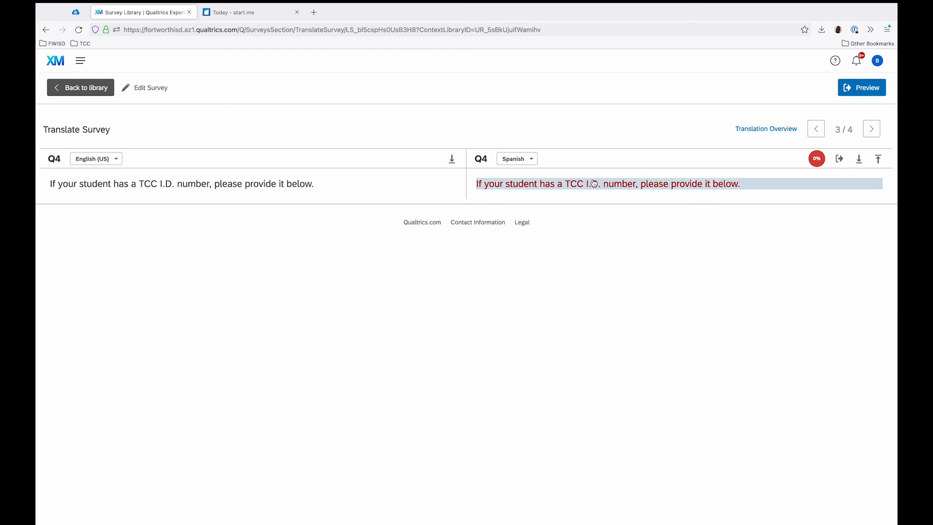
left_click(811, 160)
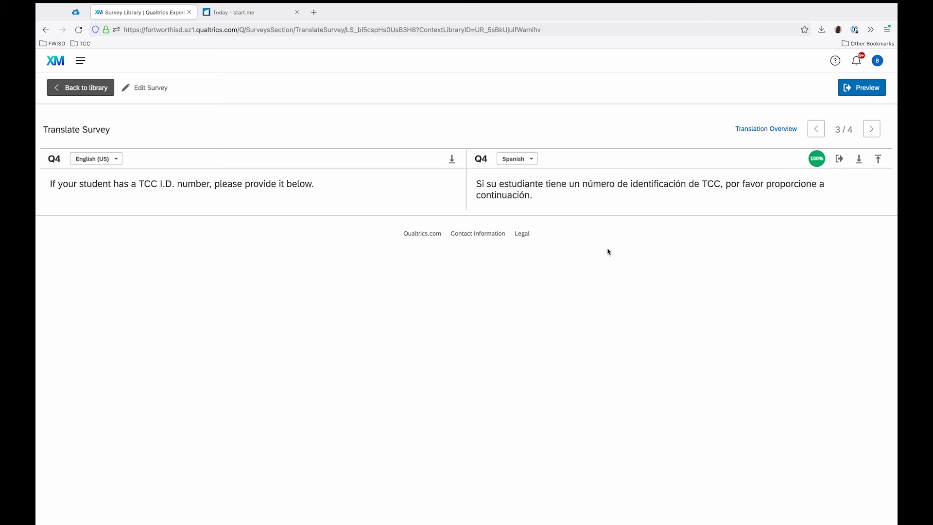
Auto-translate the Q5 favorite colors question into Spanish and set the Spanish label for Red to "Rojo".
left_click(871, 129)
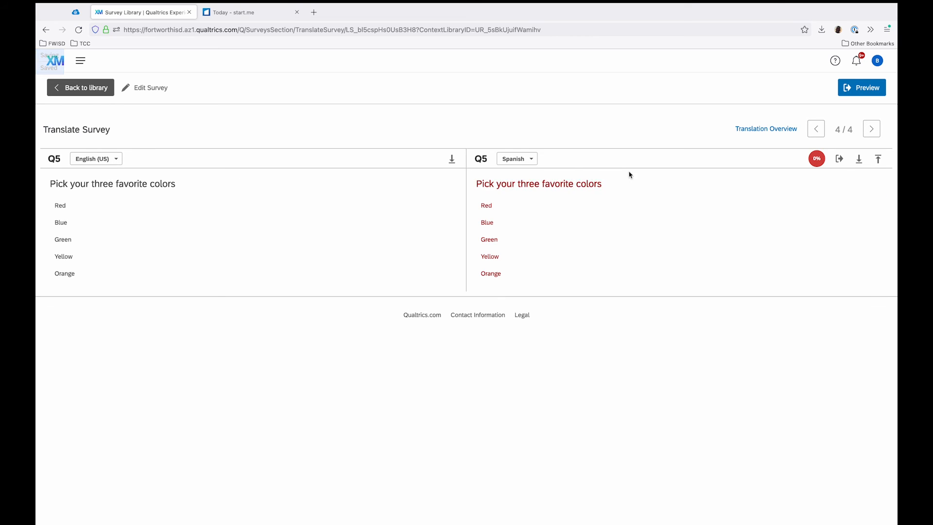
left_click(817, 159)
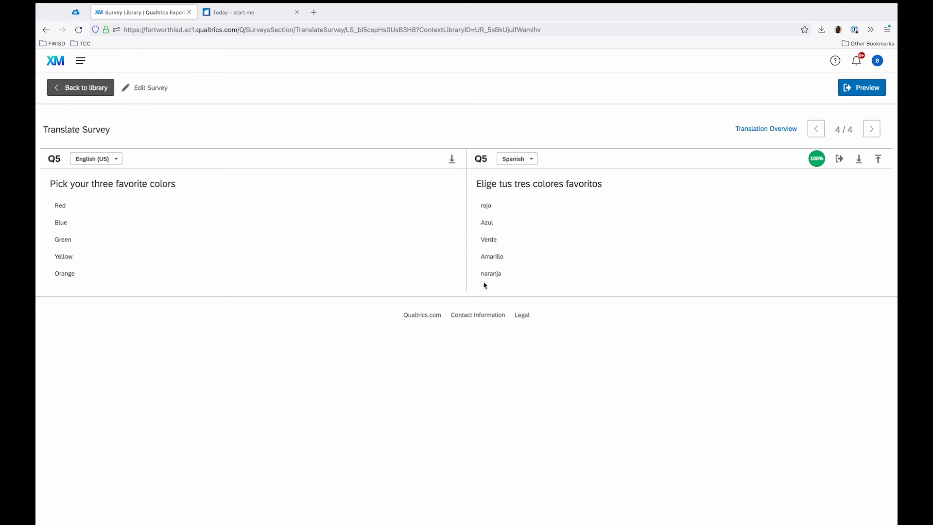
left_click(484, 205)
type("Rojo")
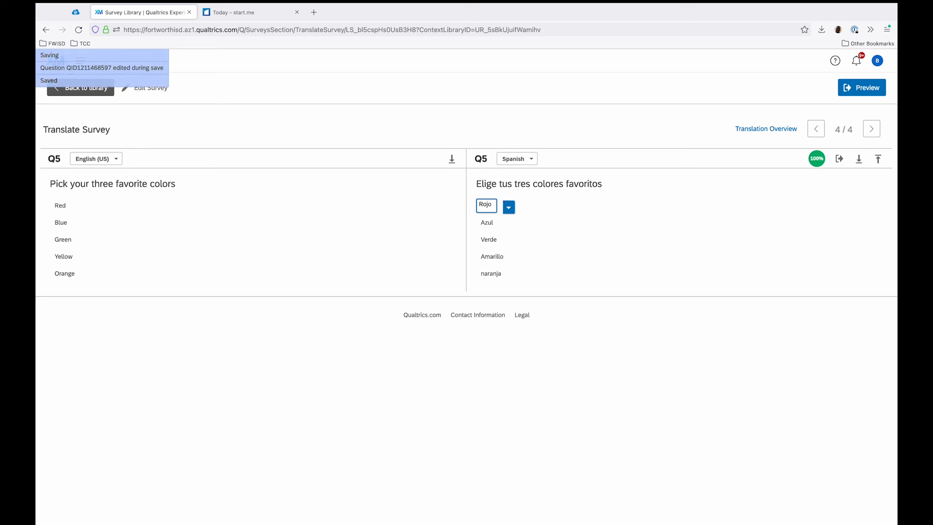
Search the web in a new tab for "color orange spanish" and examine the results for the color's Spanish name.
left_click(493, 273)
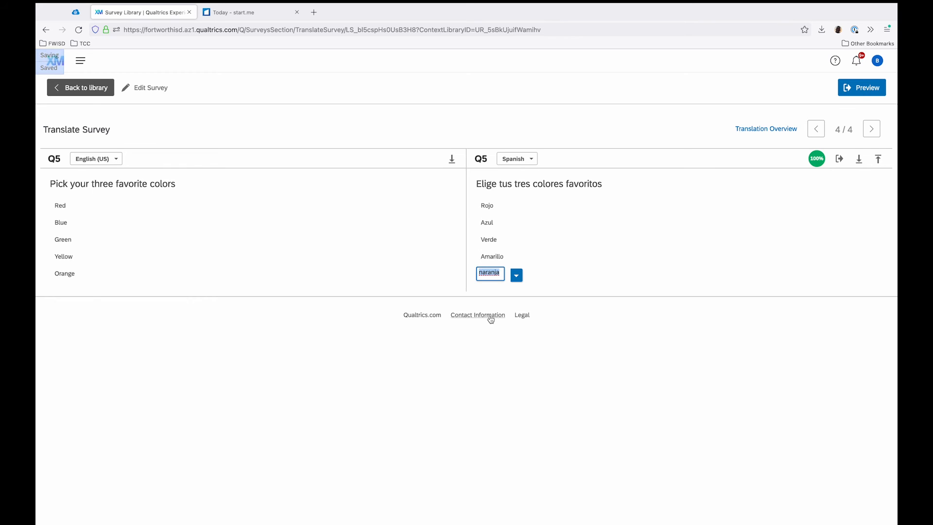
key("ctrl+t")
type("color orange spanish")
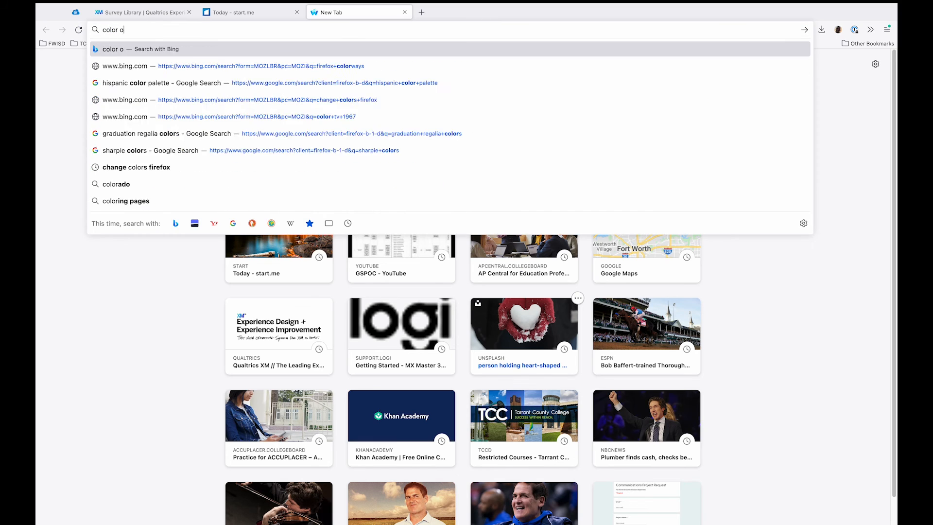
key("Return")
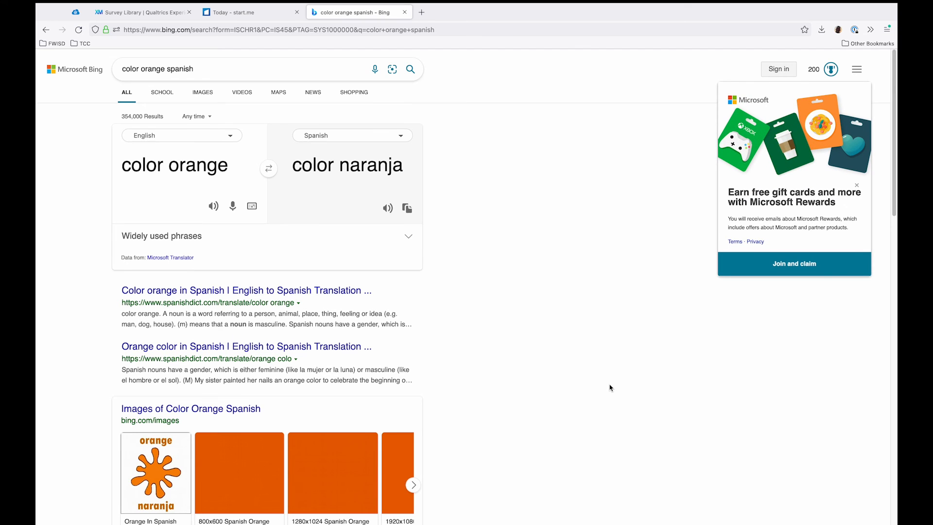
scroll(610, 387, "down", 7)
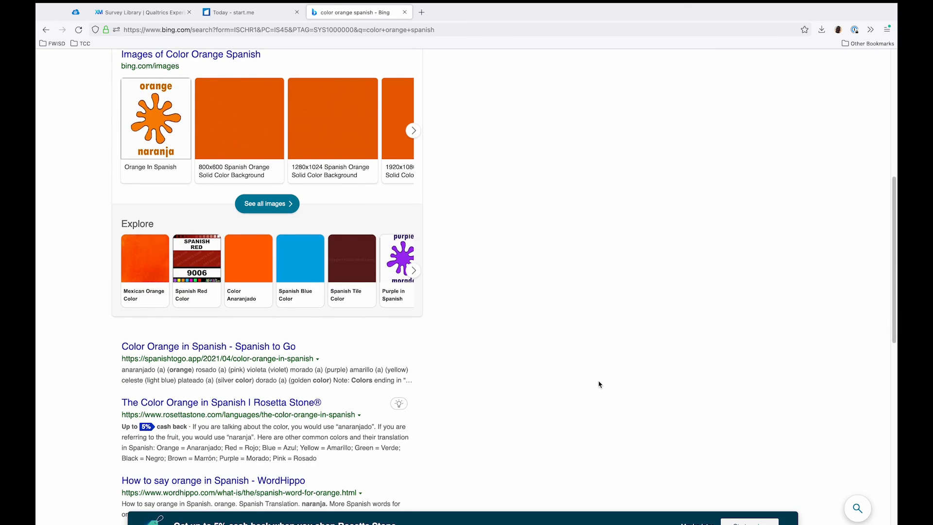
scroll(599, 385, "down", 1)
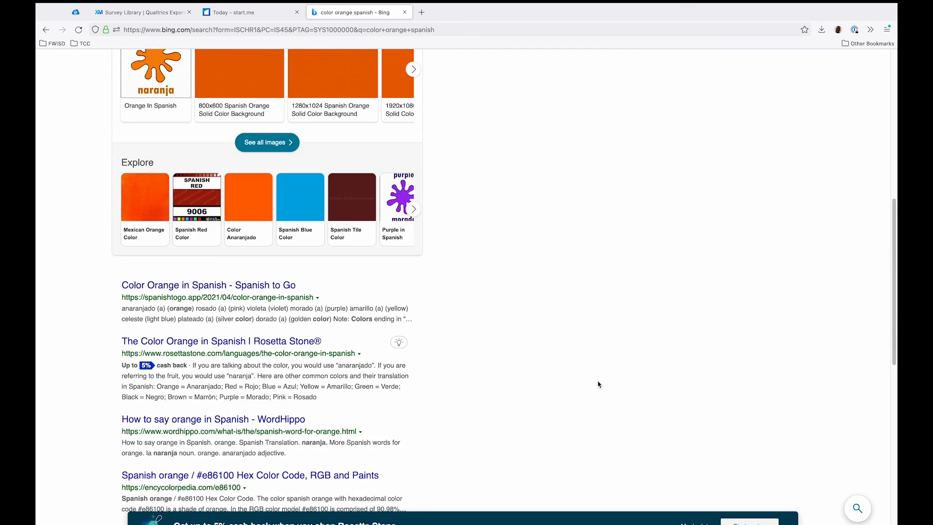
left_click(259, 239)
Close the extra browser tabs and set the Spanish label of the Q5 Orange choice to "Anaranjado".
key("ctrl+w")
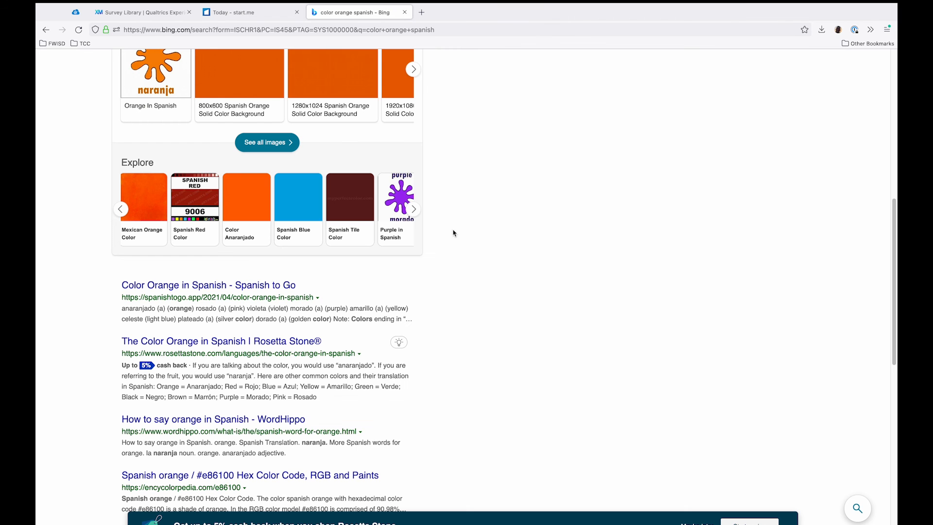
key("ctrl+w")
key("ctrl+w")
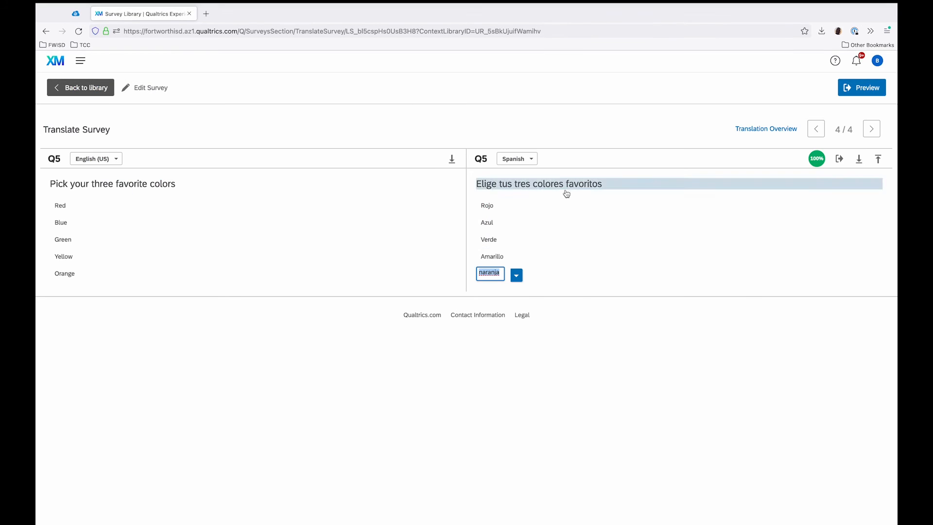
type("Anaranjado")
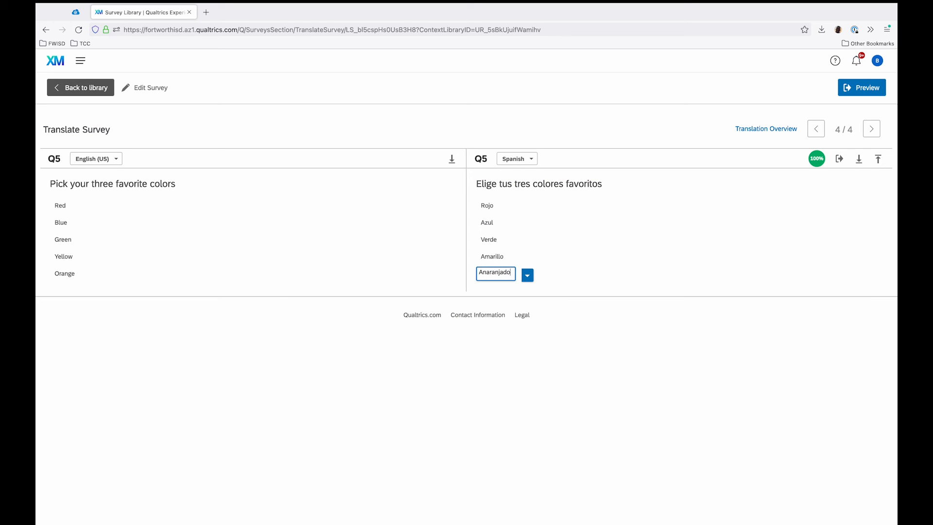
left_click(587, 370)
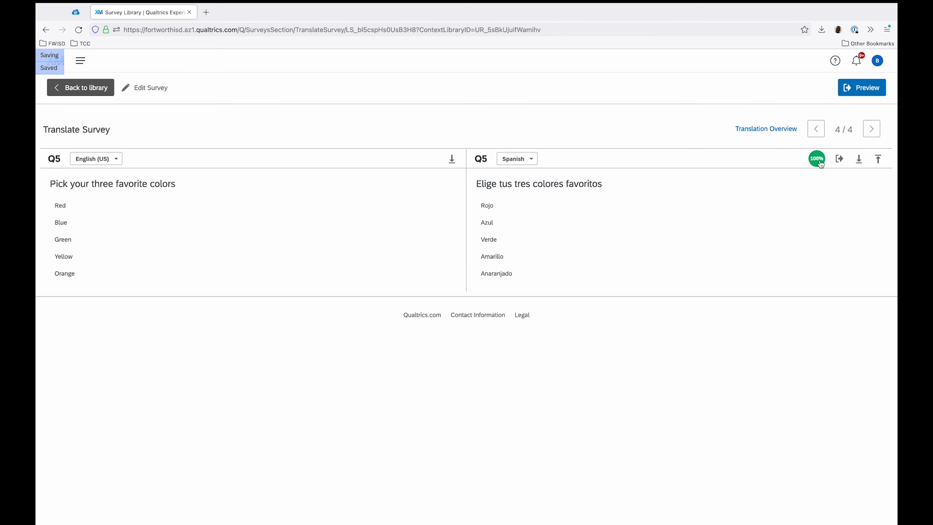
Review the survey's translation overview, and compare the contents of the GSPOC training and GSPOC registration folders in the survey library.
left_click(761, 129)
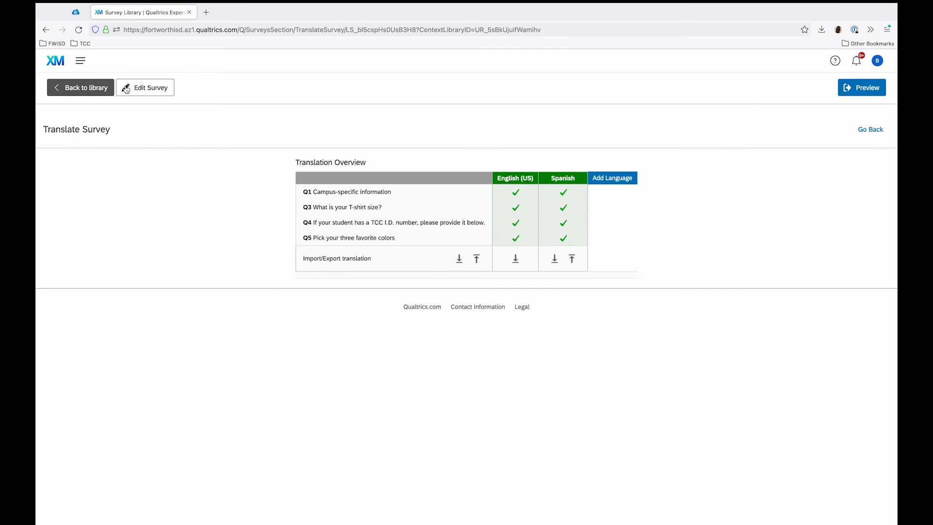
left_click(96, 90)
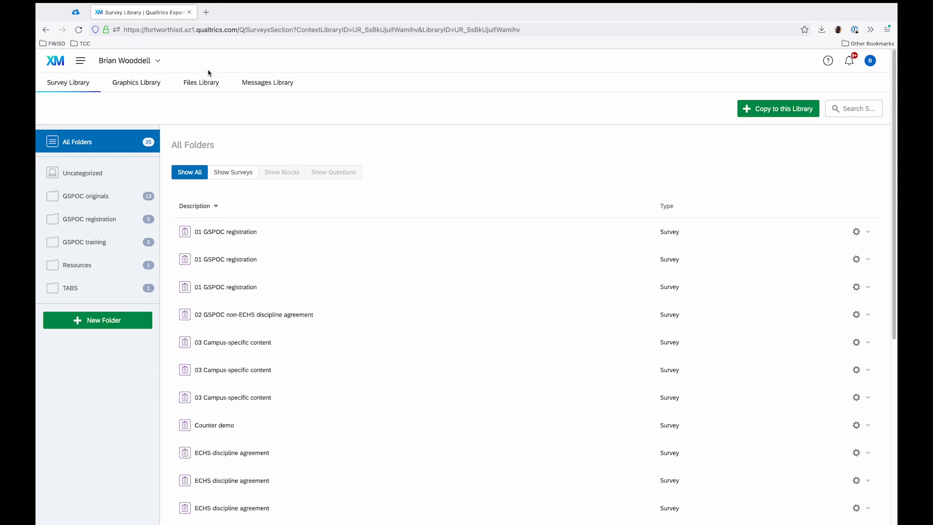
left_click(109, 246)
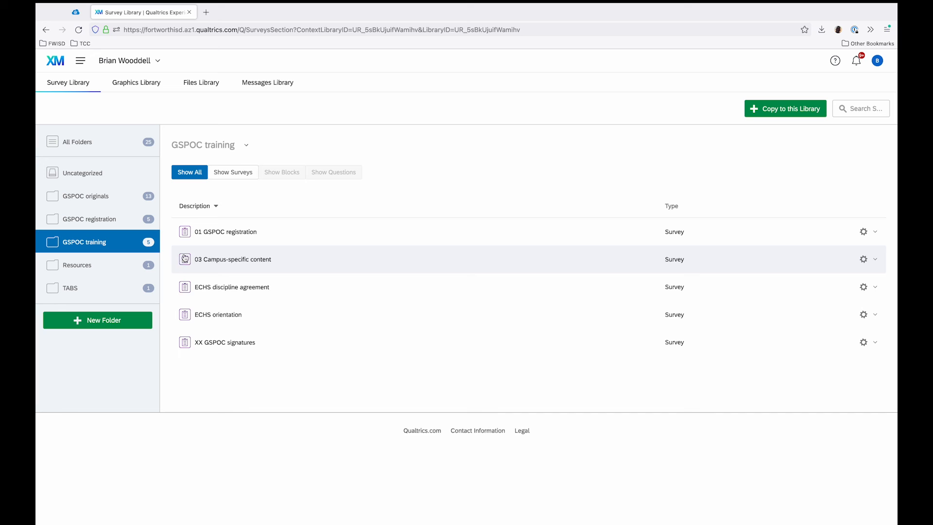
left_click(98, 221)
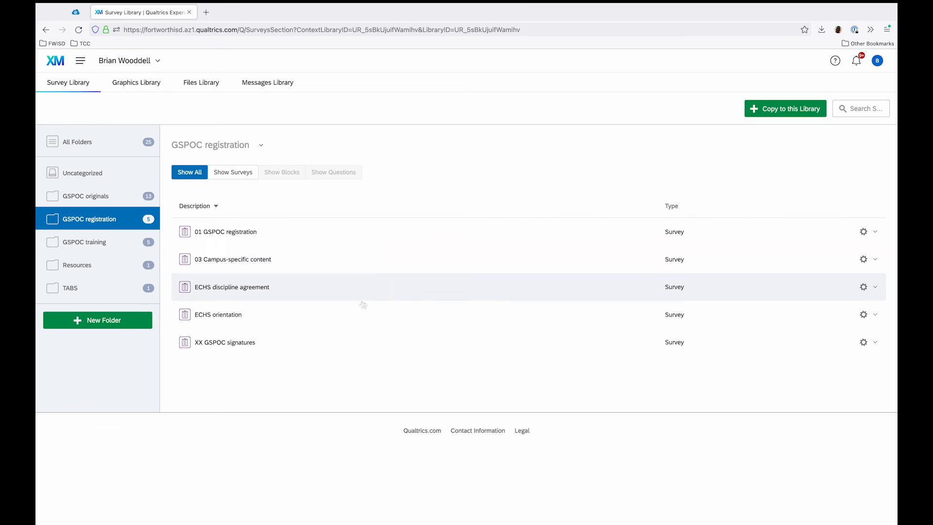
left_click(76, 239)
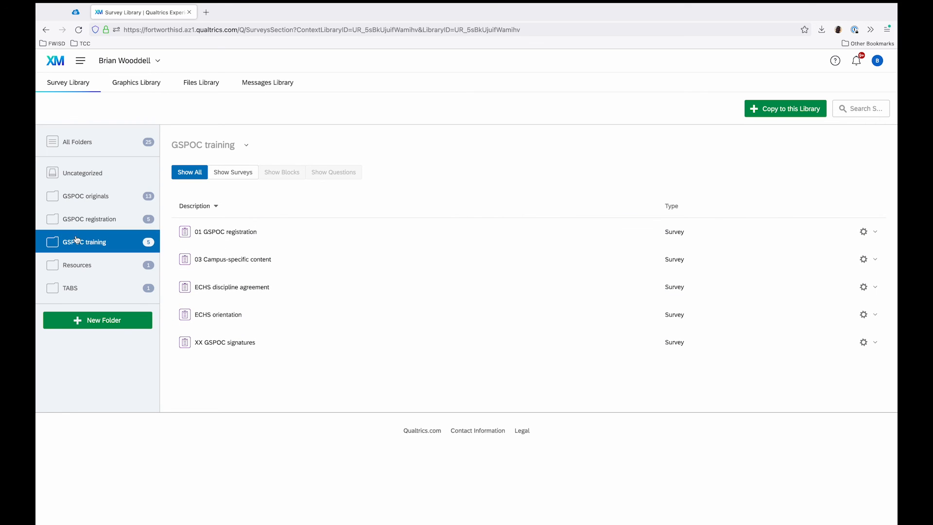
Open the survey flow of the 000 HS ECHS GSPOC registration project from the GSPOC test projects folder.
left_click(82, 63)
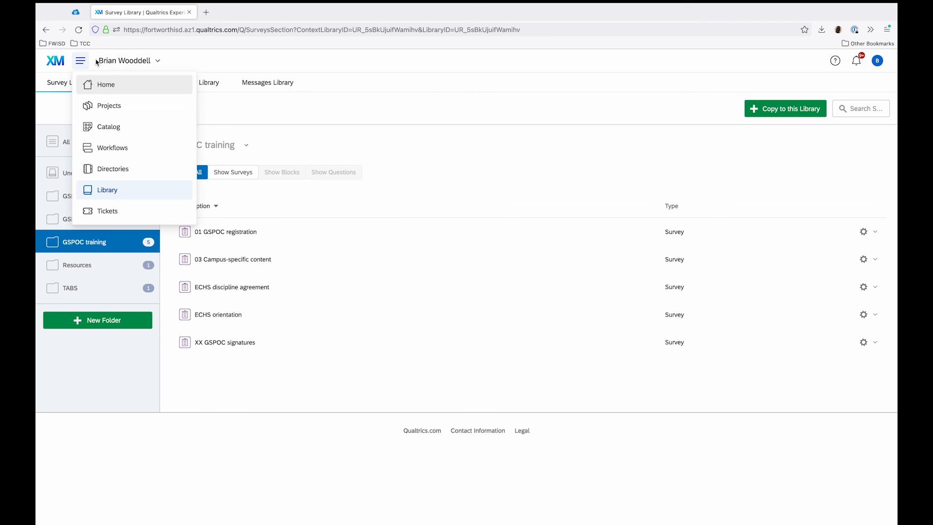
left_click(137, 113)
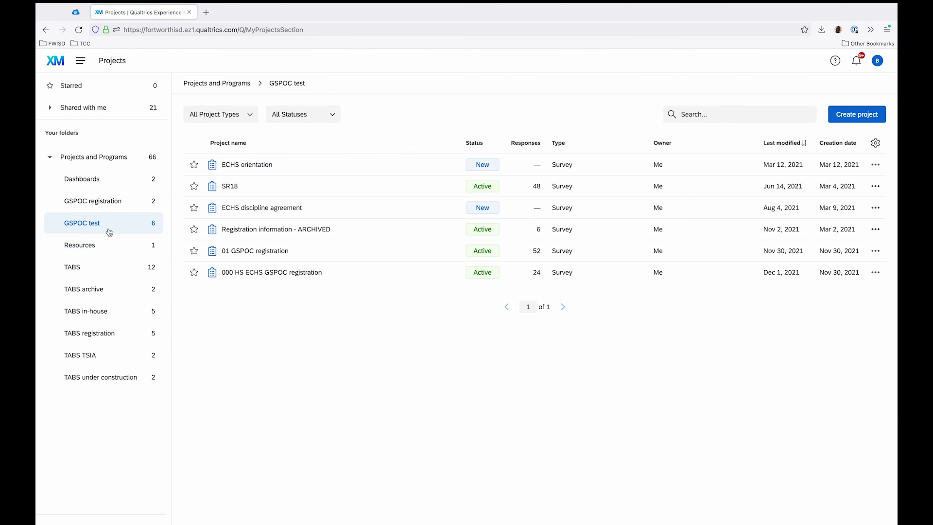
left_click(112, 203)
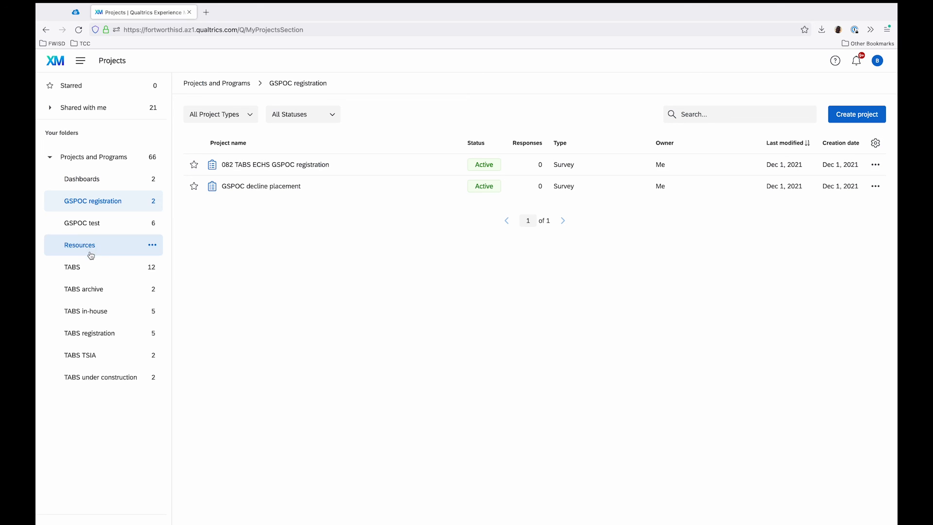
left_click(92, 229)
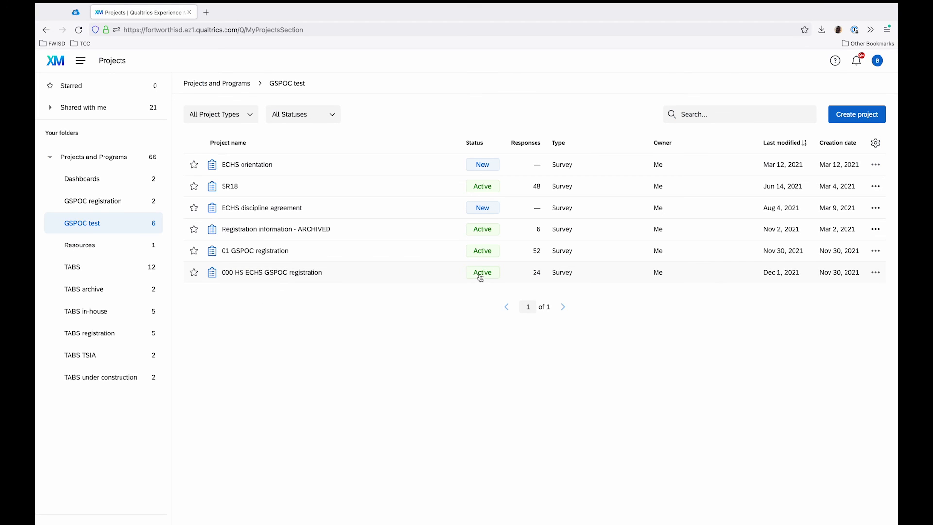
left_click(874, 273)
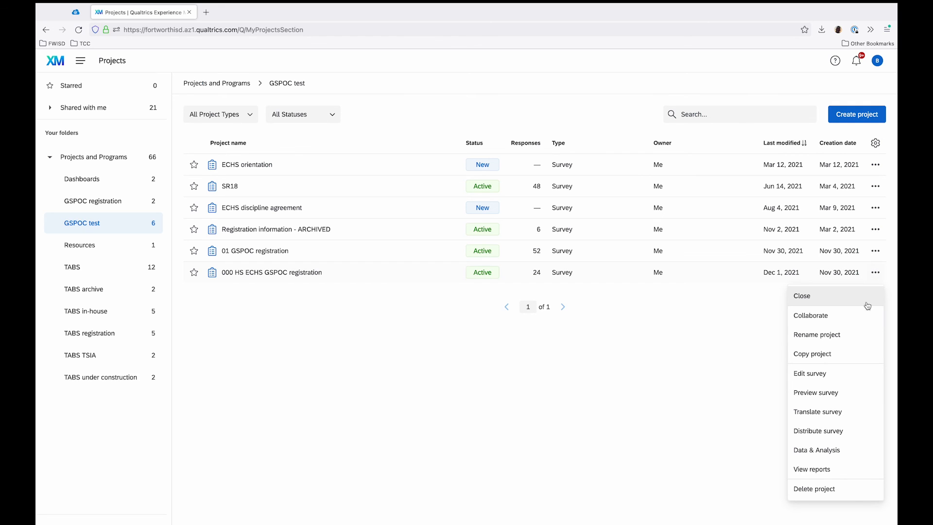
left_click(849, 382)
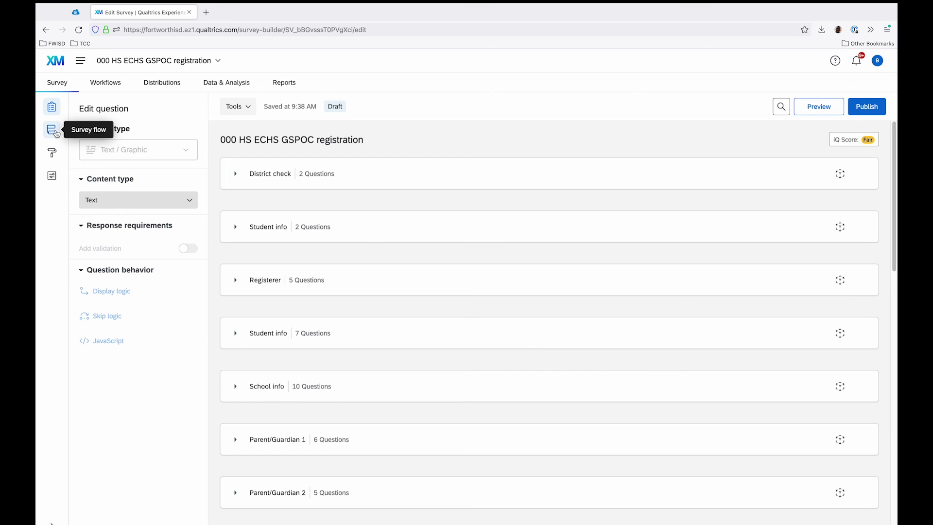
left_click(55, 132)
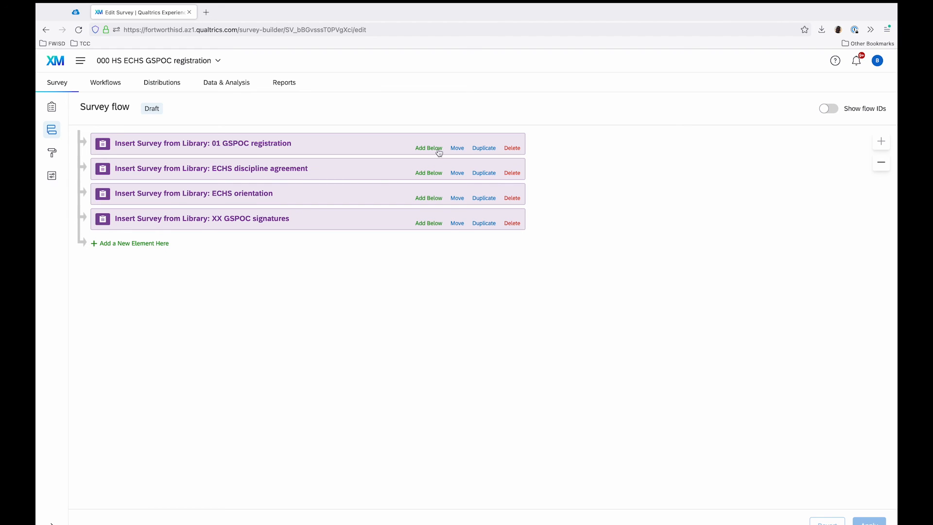
Reference the 03 Campus-specific content survey from the personal library's GSPOC training folder, place it before XX GSPOC signatures, and apply the flow.
left_click(160, 244)
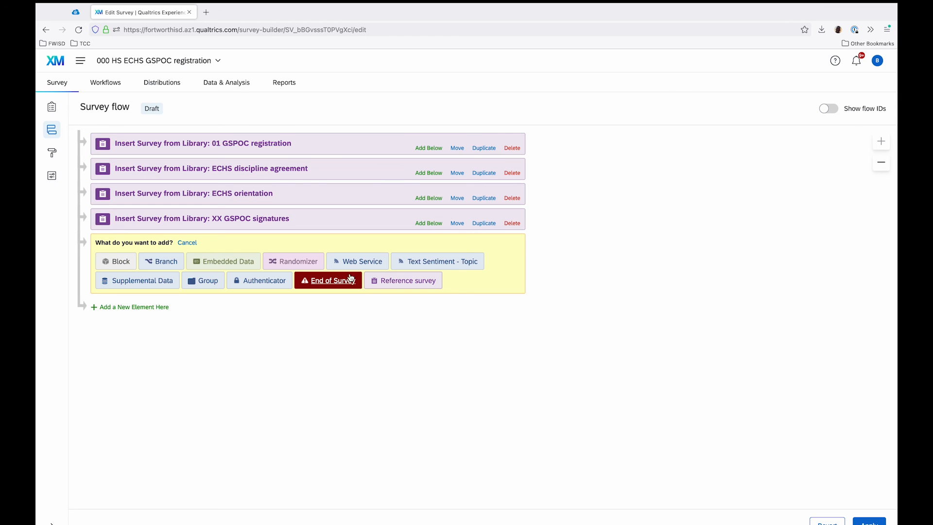
left_click(373, 282)
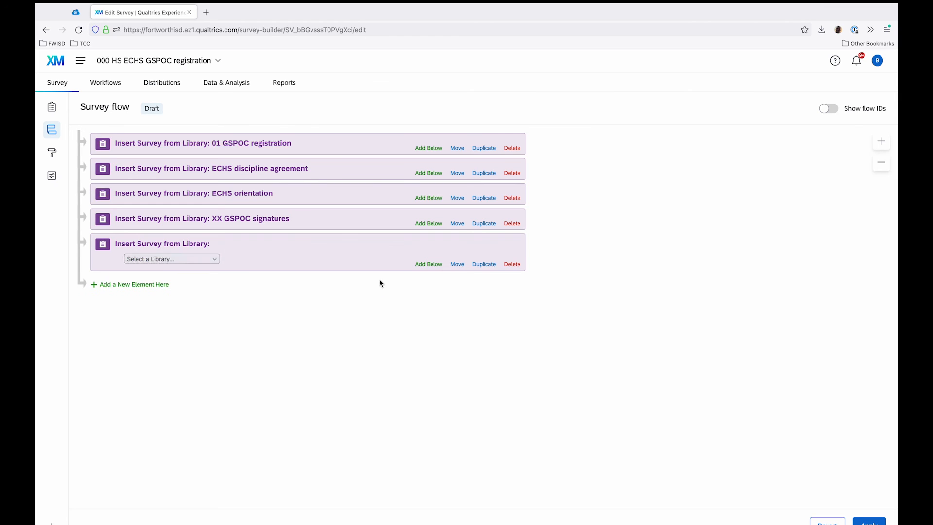
left_click(150, 261)
left_click(164, 269)
left_click(163, 269)
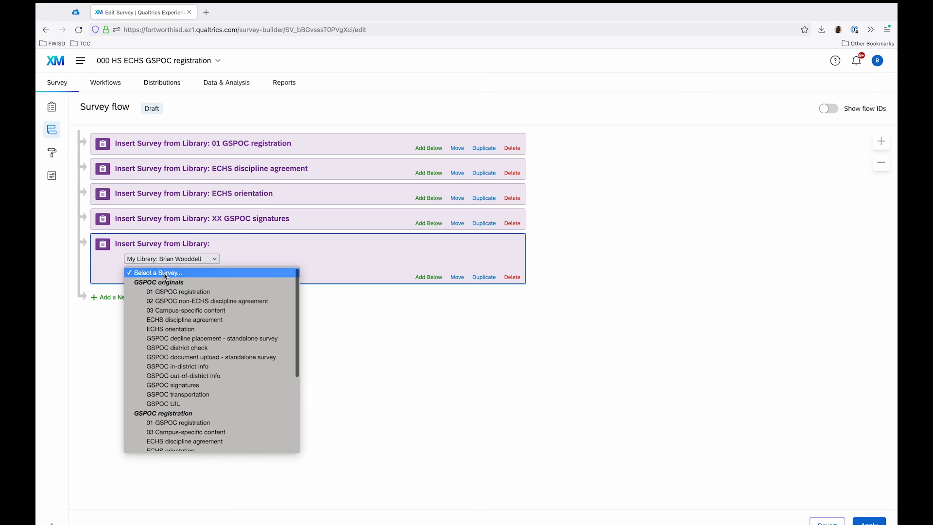
scroll(168, 331, "down", 3)
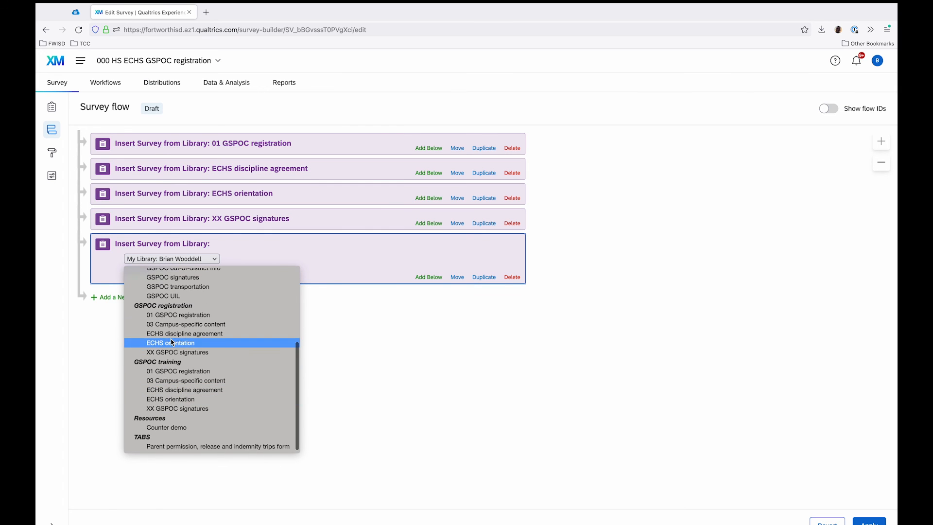
left_click(171, 383)
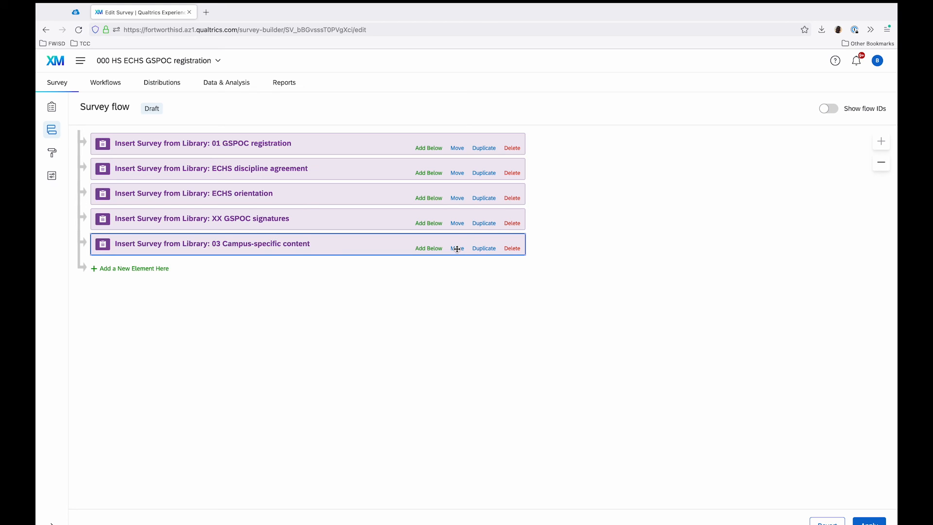
left_click_drag(456, 249, 460, 206)
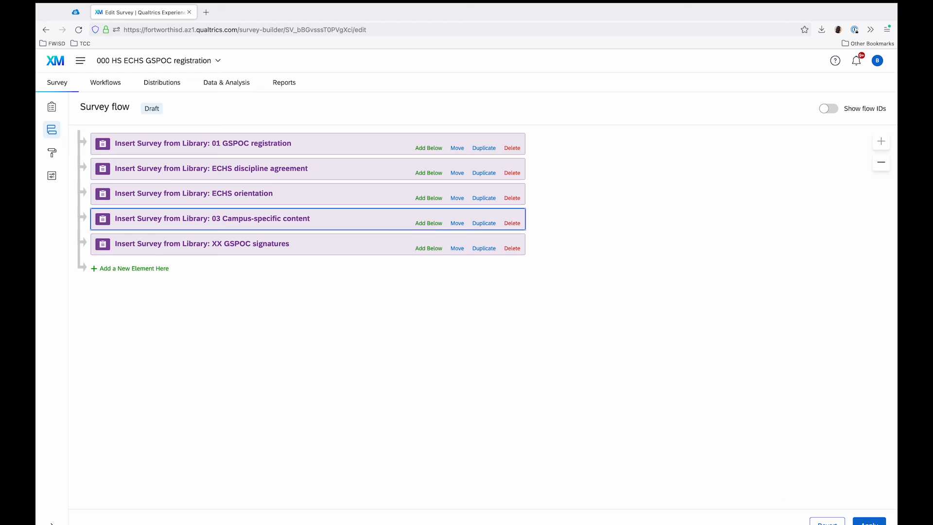
left_click(858, 521)
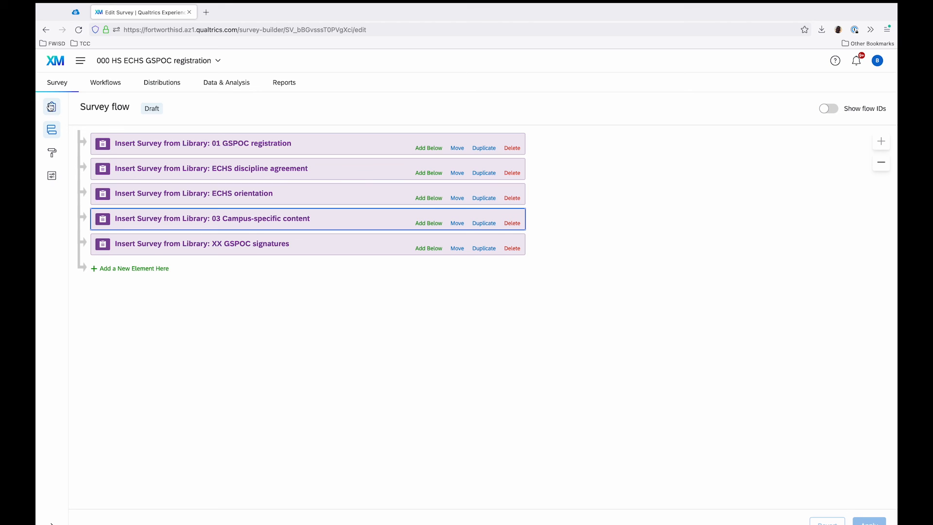
Examine the campus-specific questions in the Default block and its position among the survey's blocks in the builder.
left_click(51, 107)
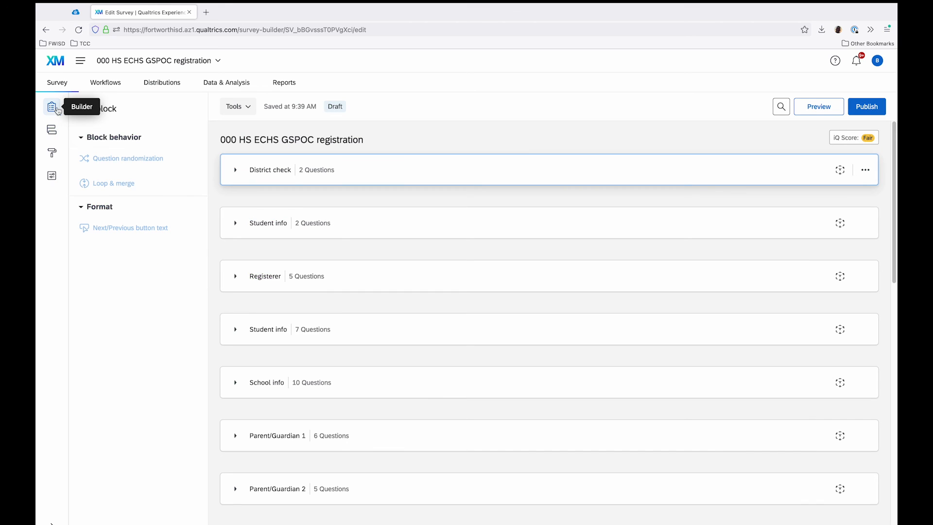
scroll(536, 232, "down", 10)
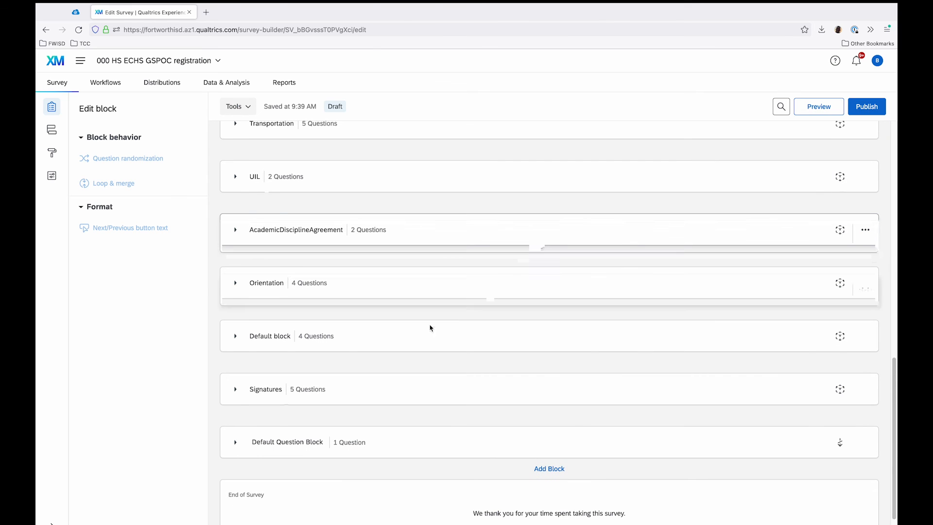
left_click(237, 337)
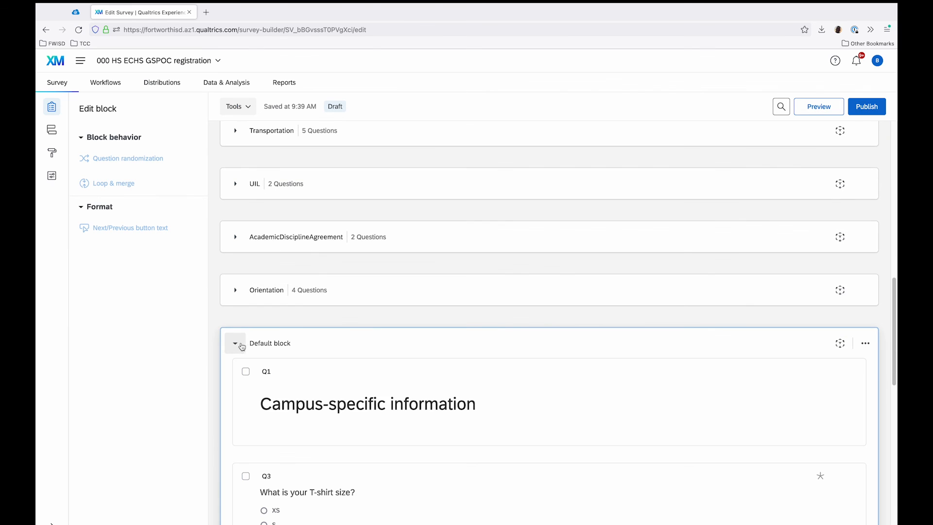
scroll(391, 366, "down", 8)
scroll(414, 325, "up", 6)
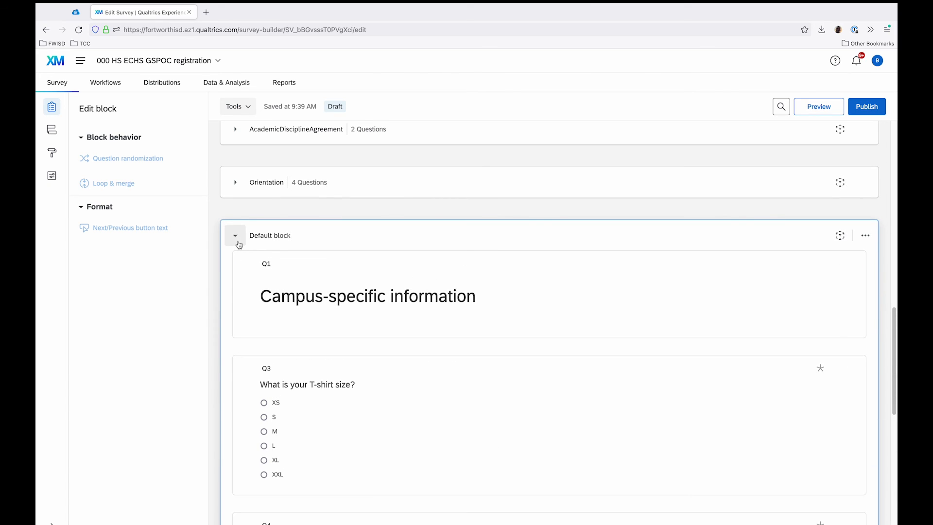
left_click(237, 242)
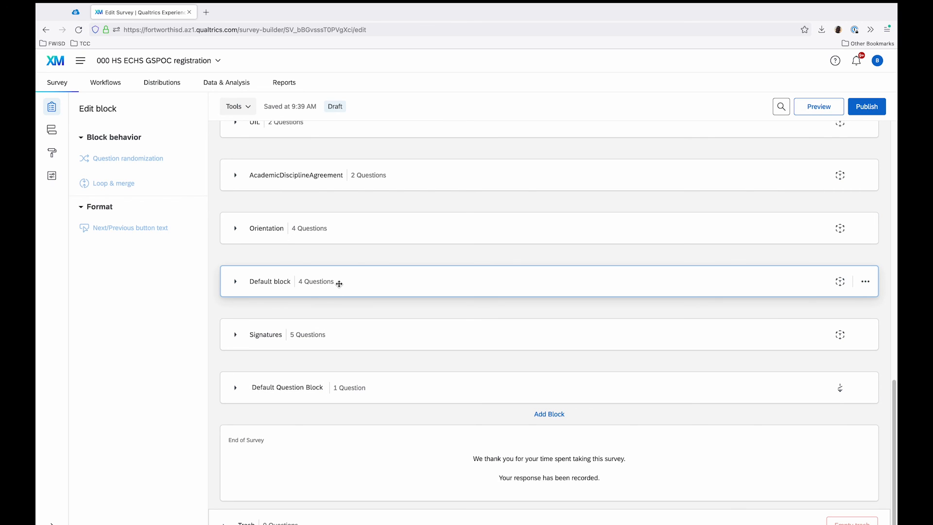
scroll(339, 283, "up", 2)
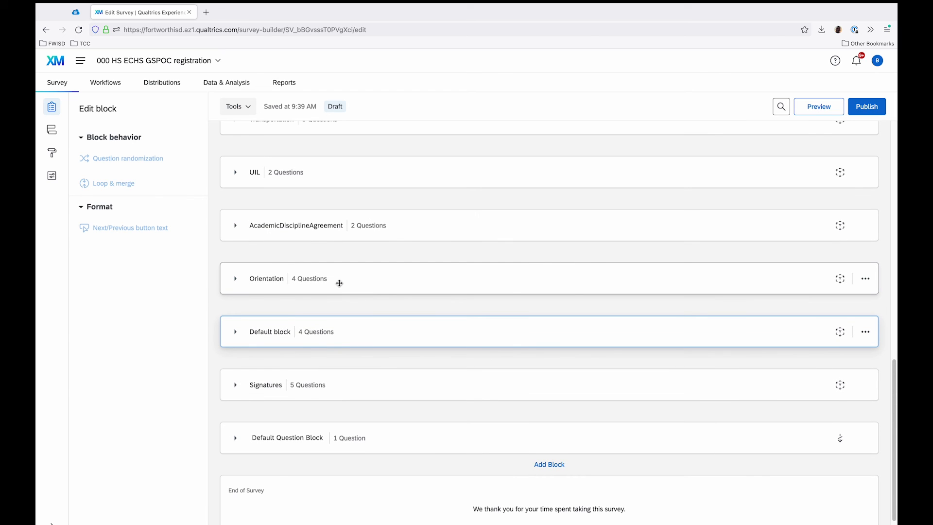
scroll(339, 283, "up", 2)
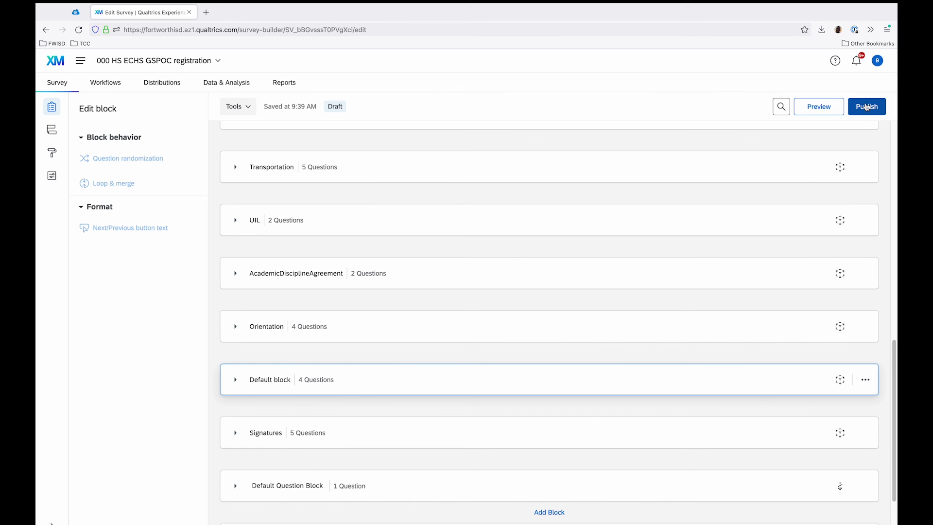
Publish the survey with the version description "Campus-specific questions".
left_click(866, 106)
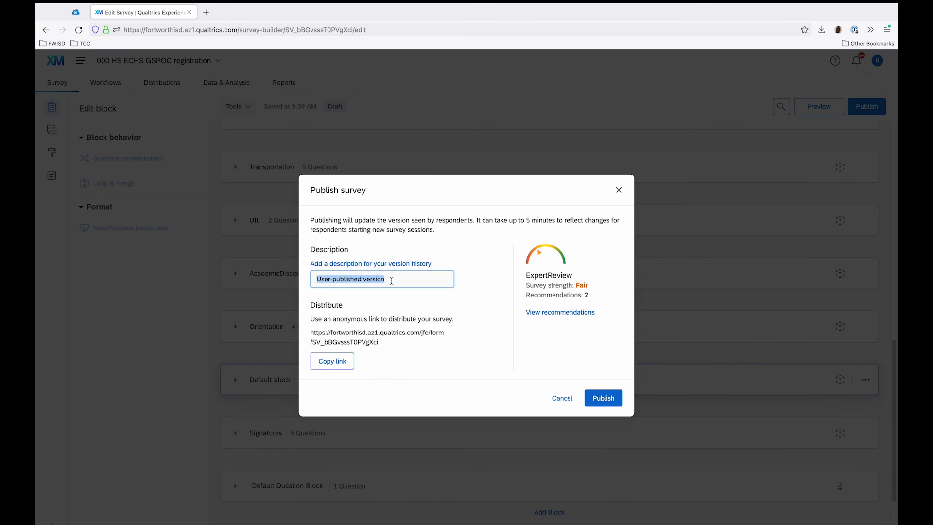
type("Campus-specific questions")
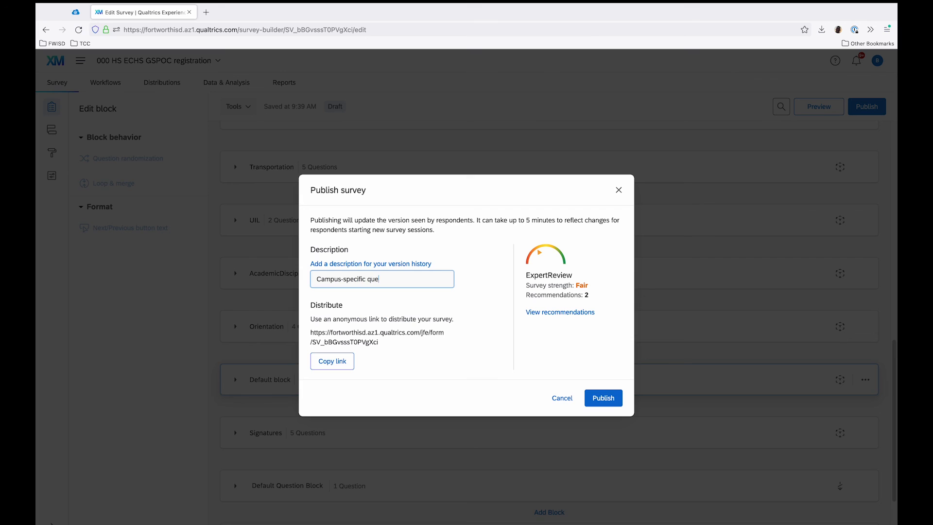
left_click(587, 397)
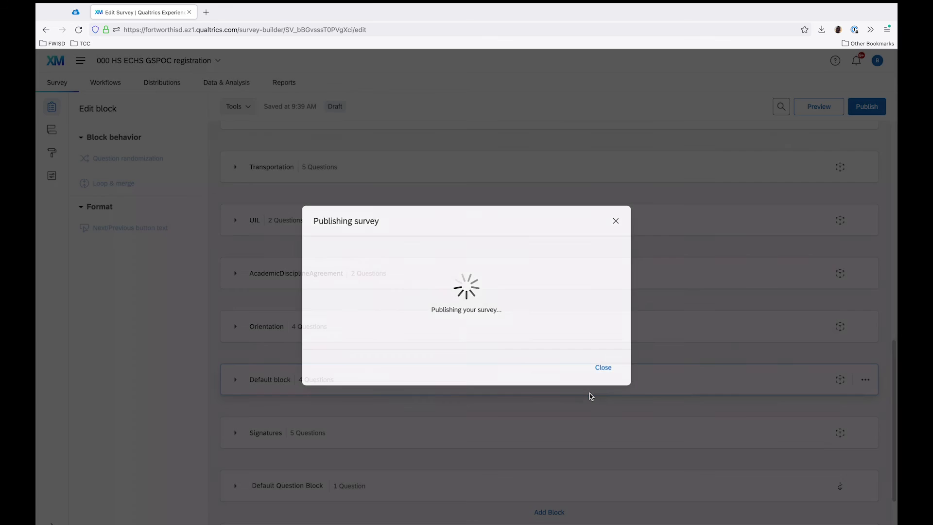
scroll(475, 253, "down", 3)
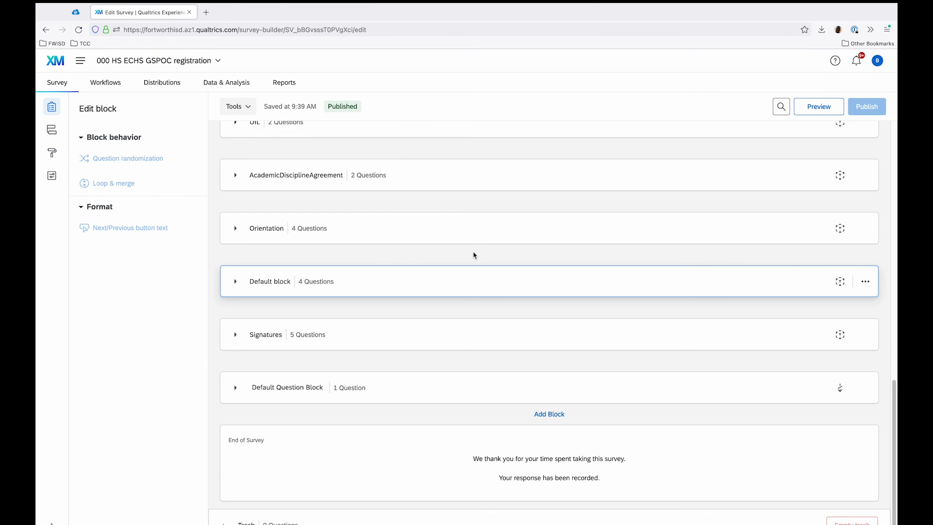